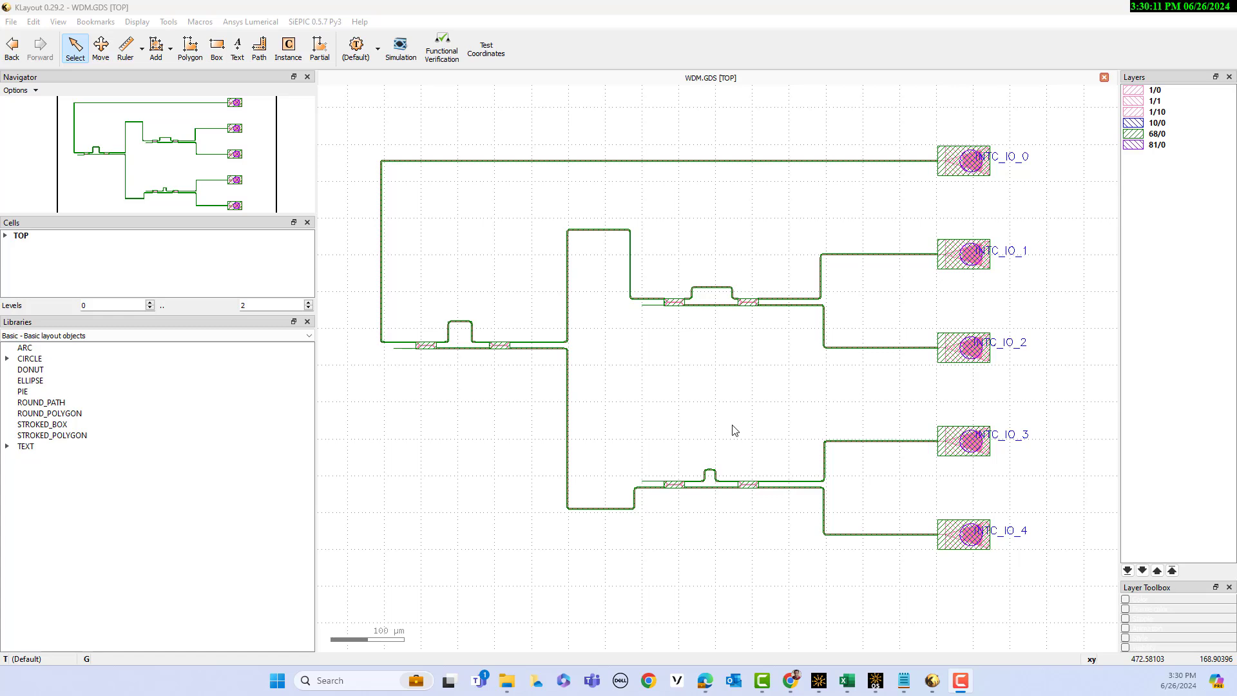
Set the WDM.GDS layout's technology to Lumfoundry and load that technology's layer properties file
left_click(11, 22)
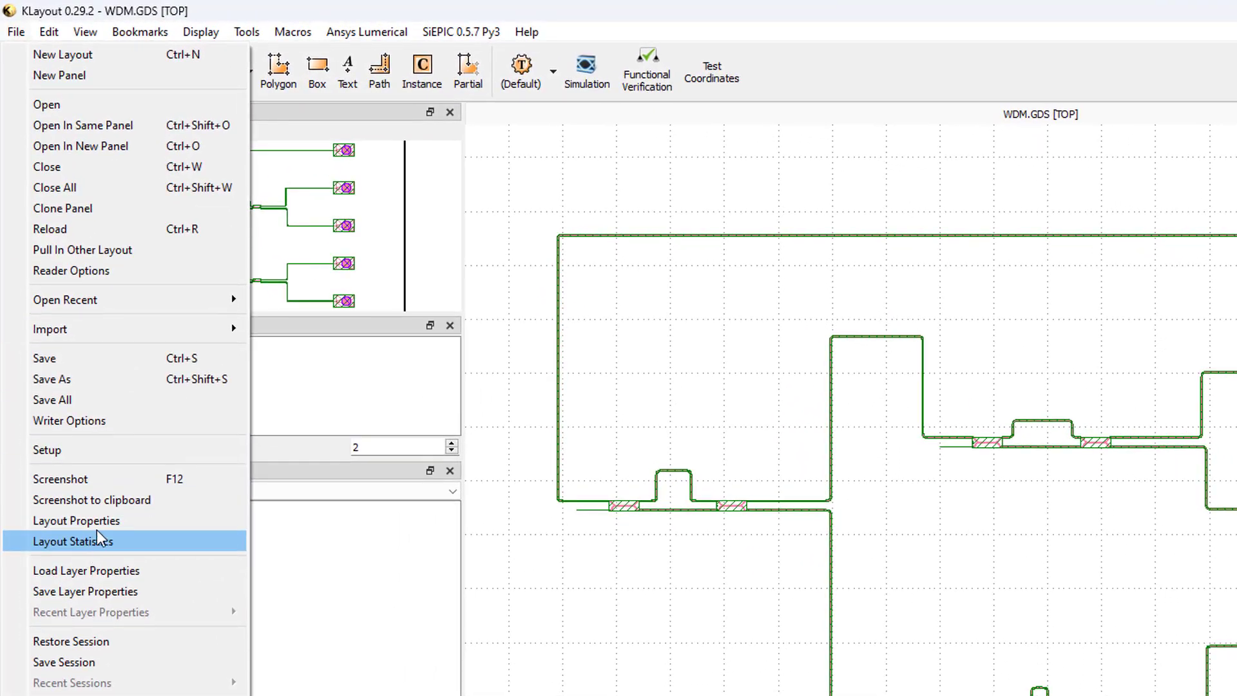
left_click(98, 520)
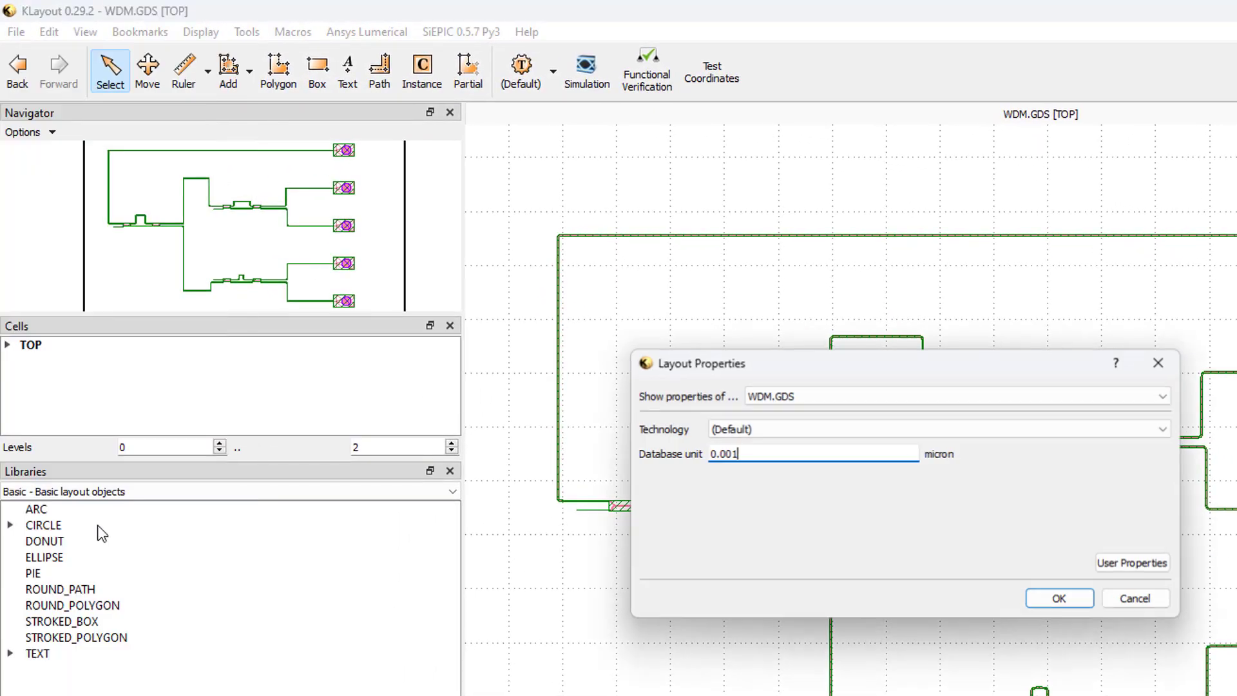
left_click(737, 430)
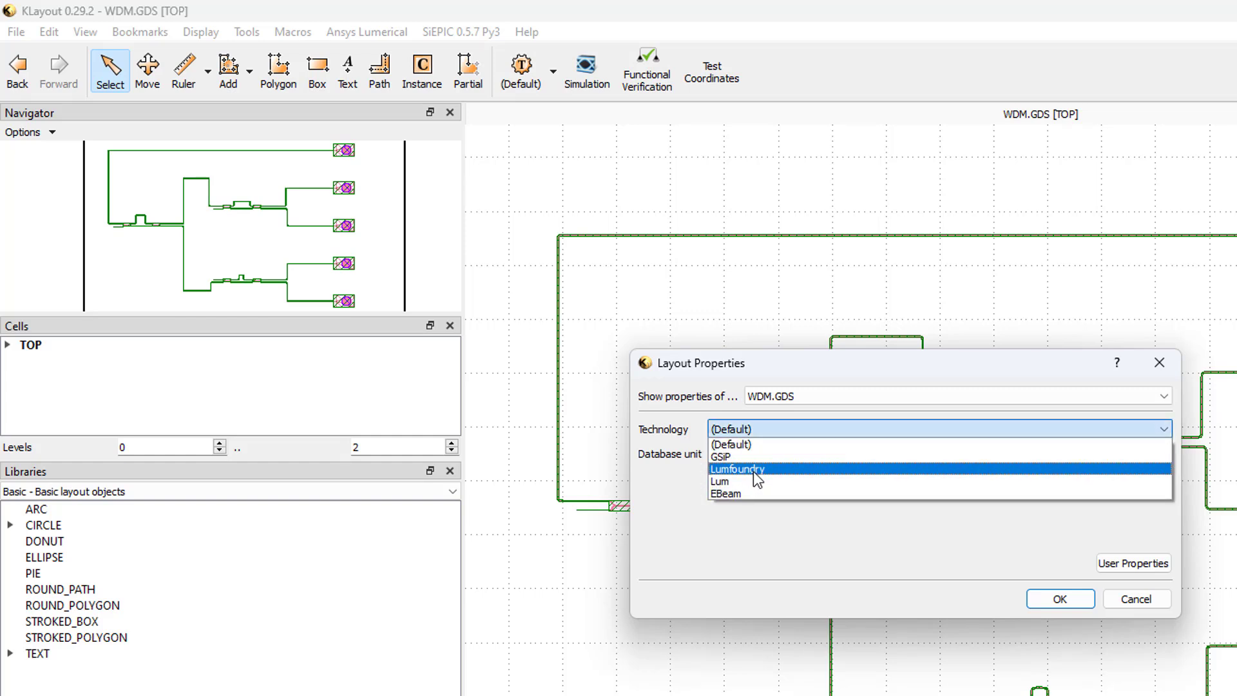
left_click(752, 470)
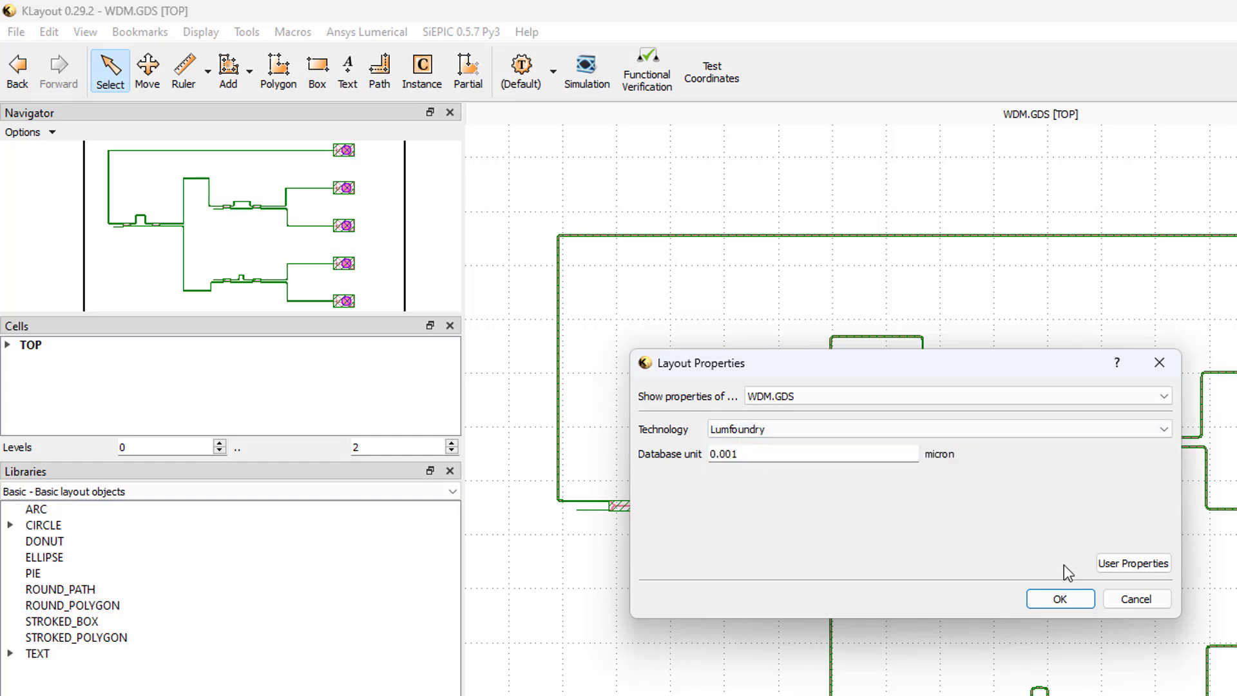
left_click(1063, 600)
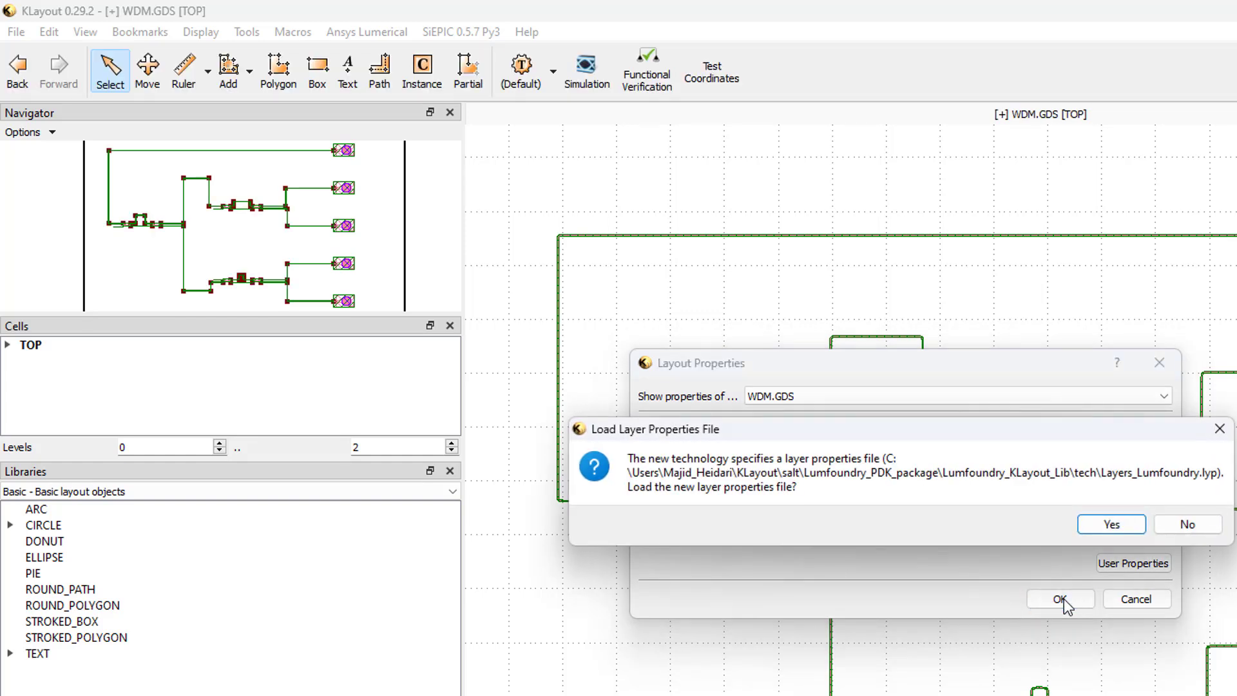
left_click(1113, 524)
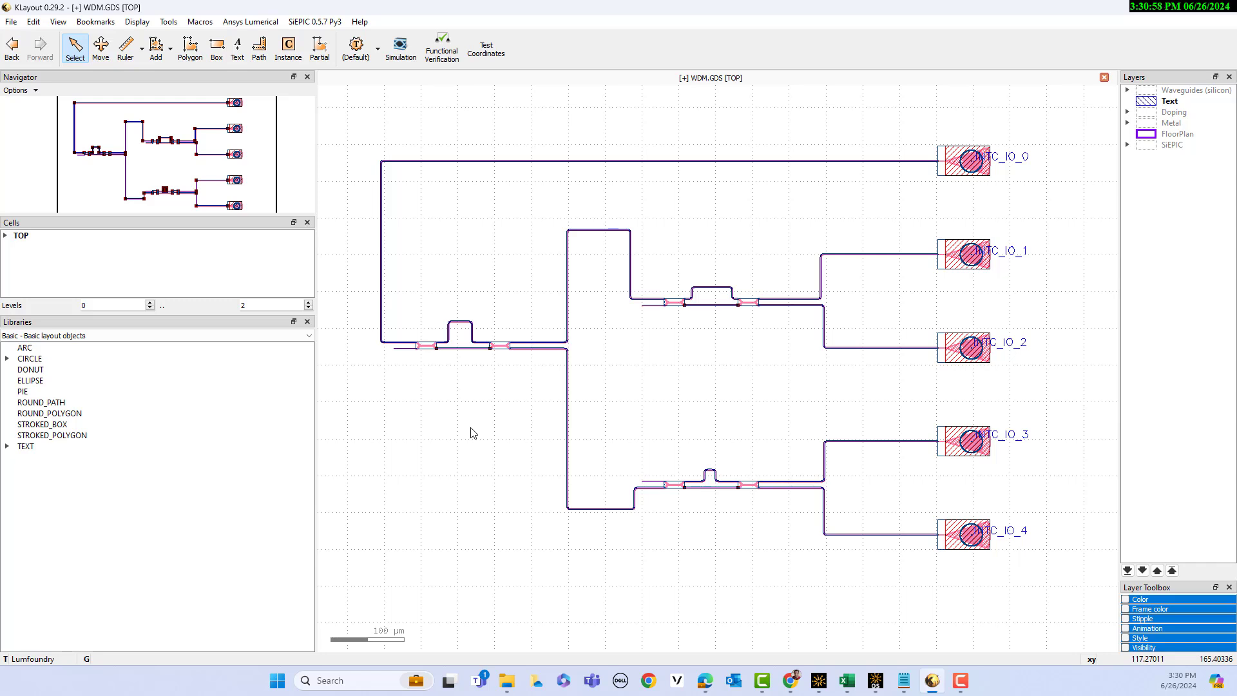
Export the WDM circuit to INTERCONNECT using the WDM.lsf test file and TOP as the compound element name
left_click(612, 359)
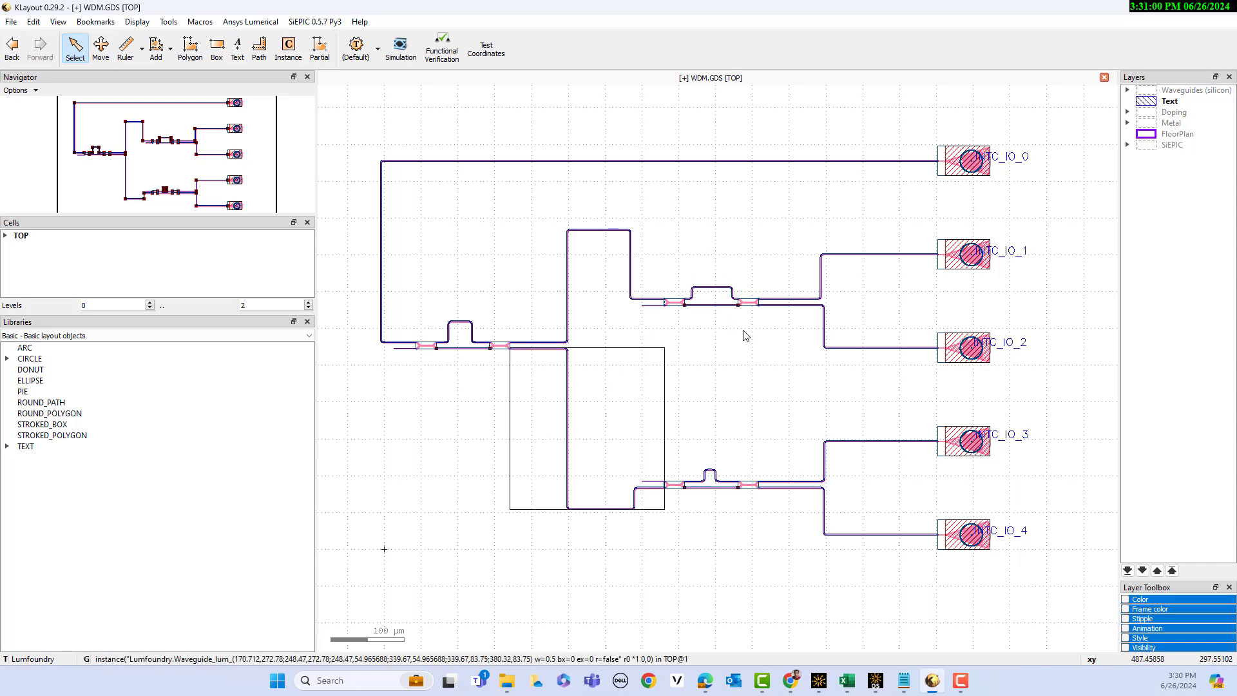
left_click(743, 336)
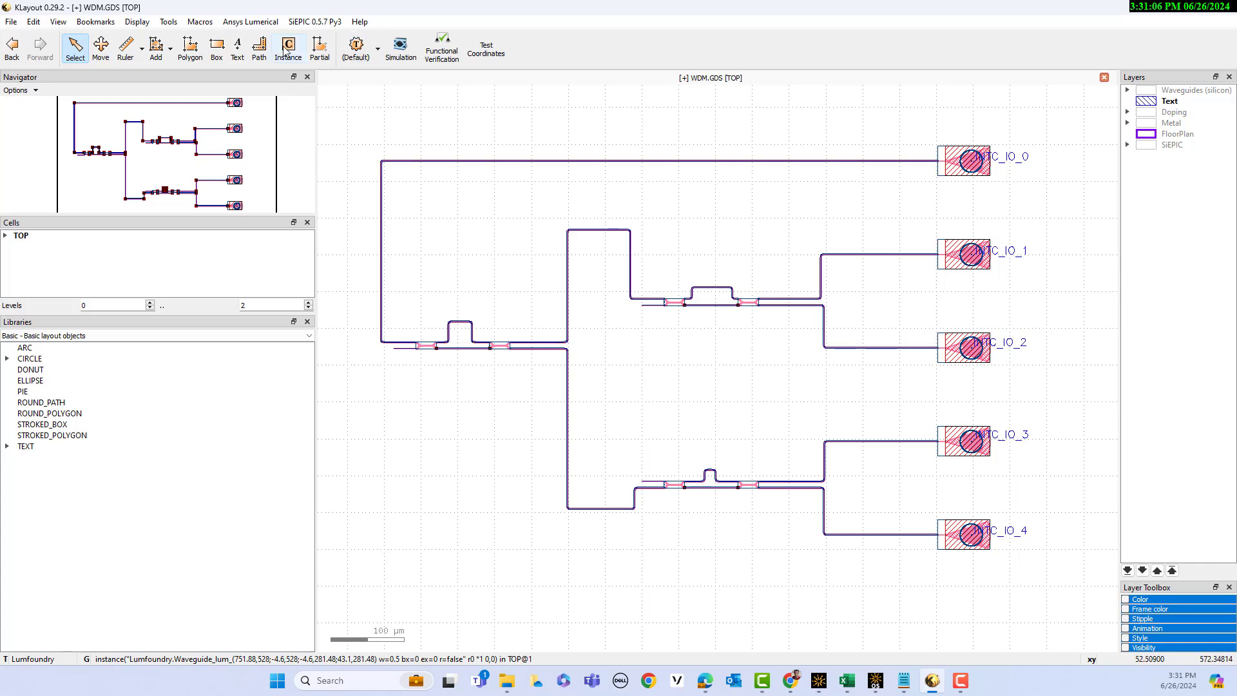
left_click(256, 23)
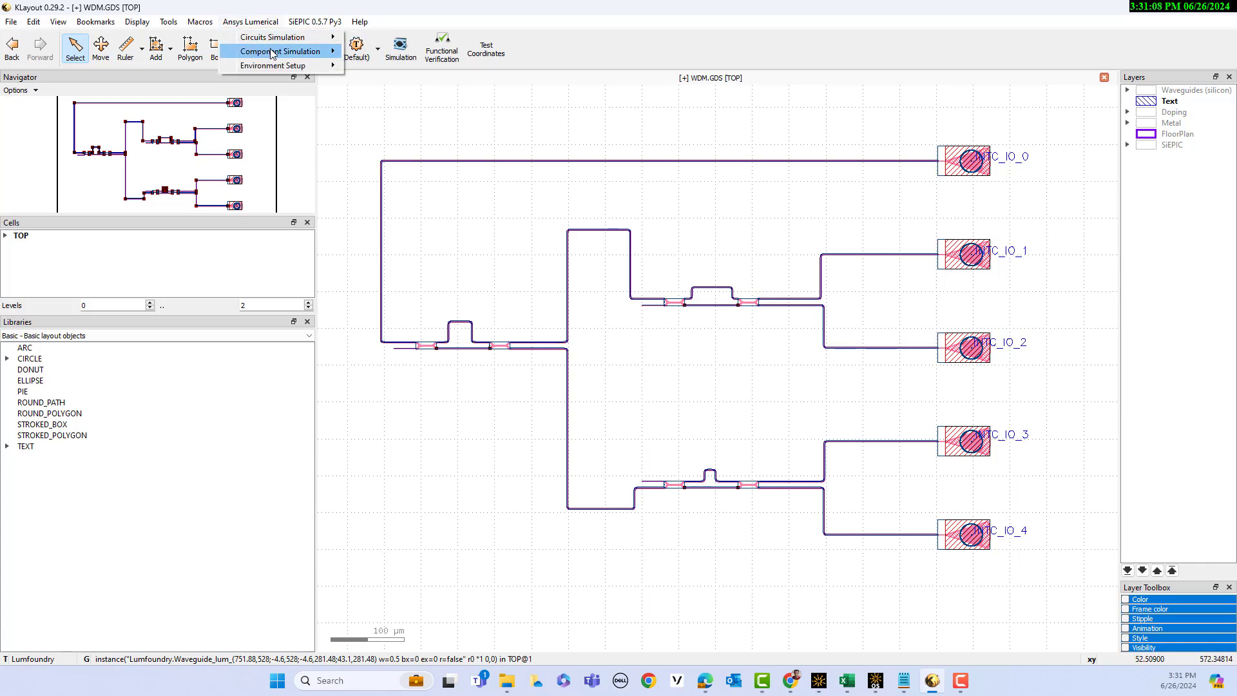
mouse_move(273, 51)
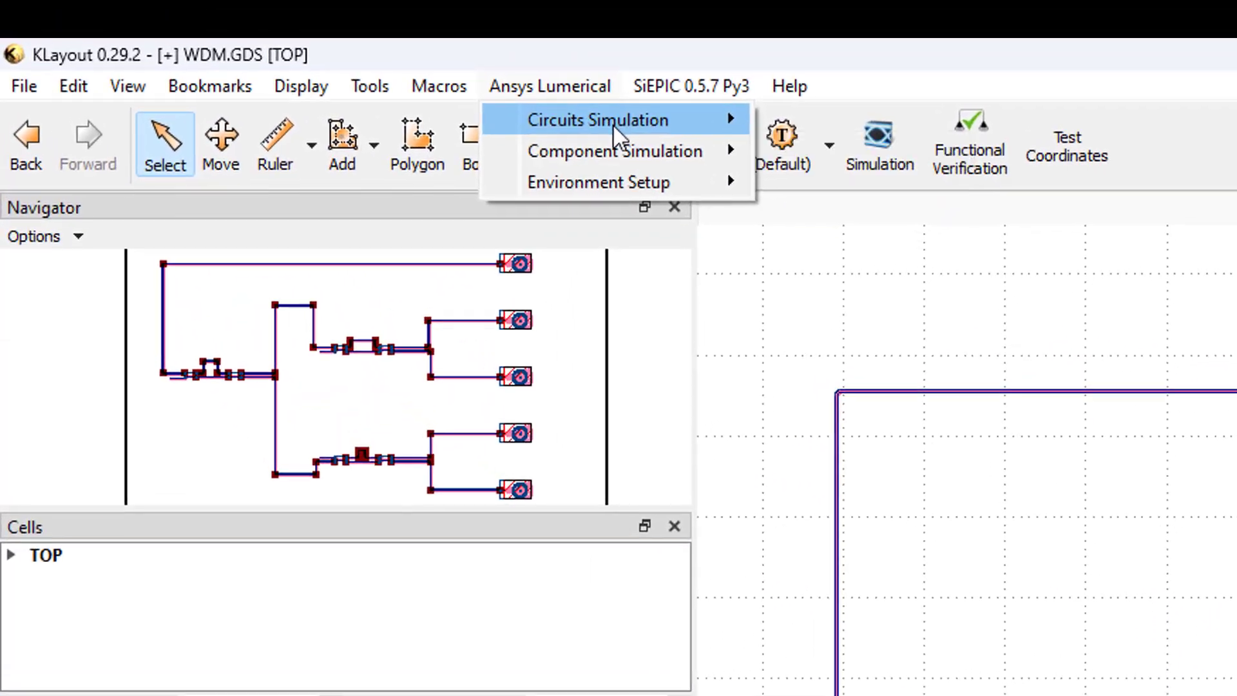
mouse_move(488, 95)
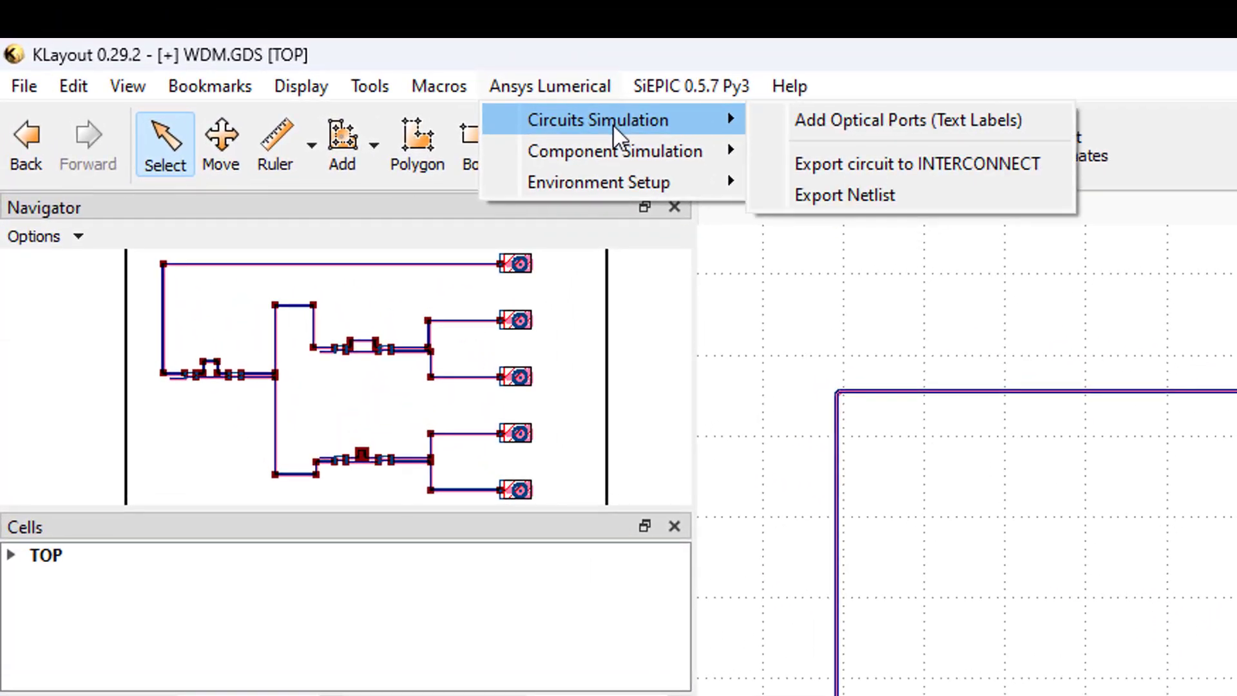
left_click(891, 164)
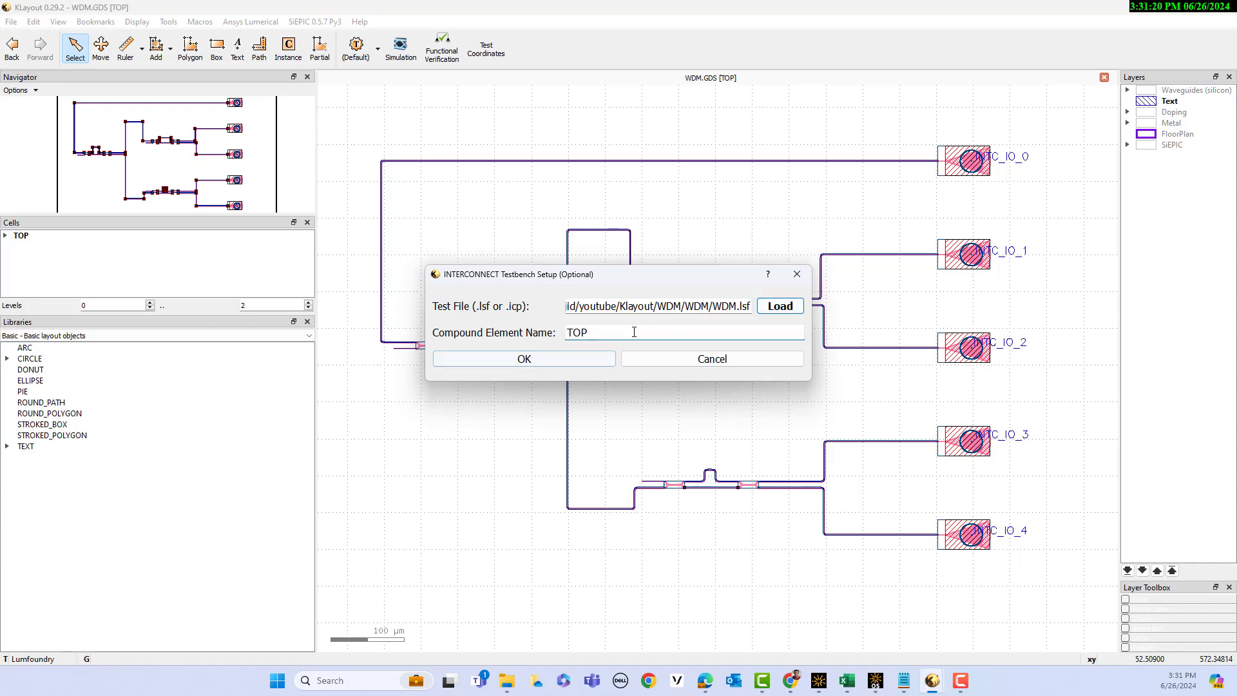
double_click(575, 333)
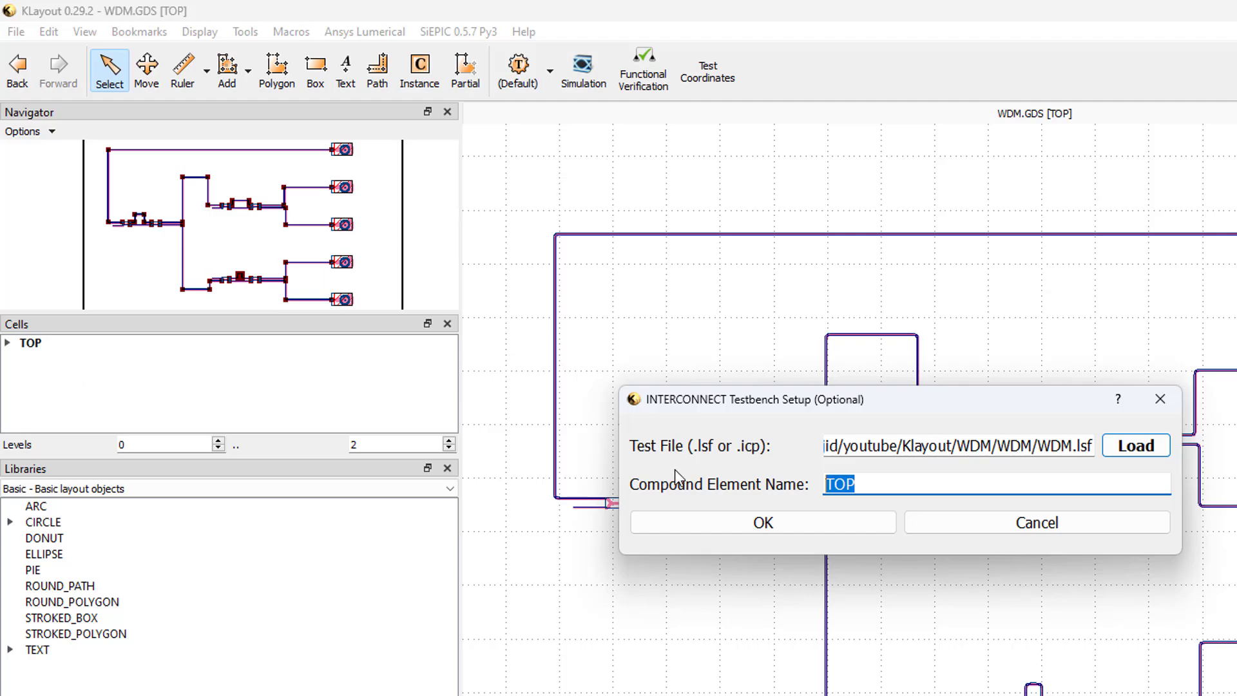
left_click(763, 523)
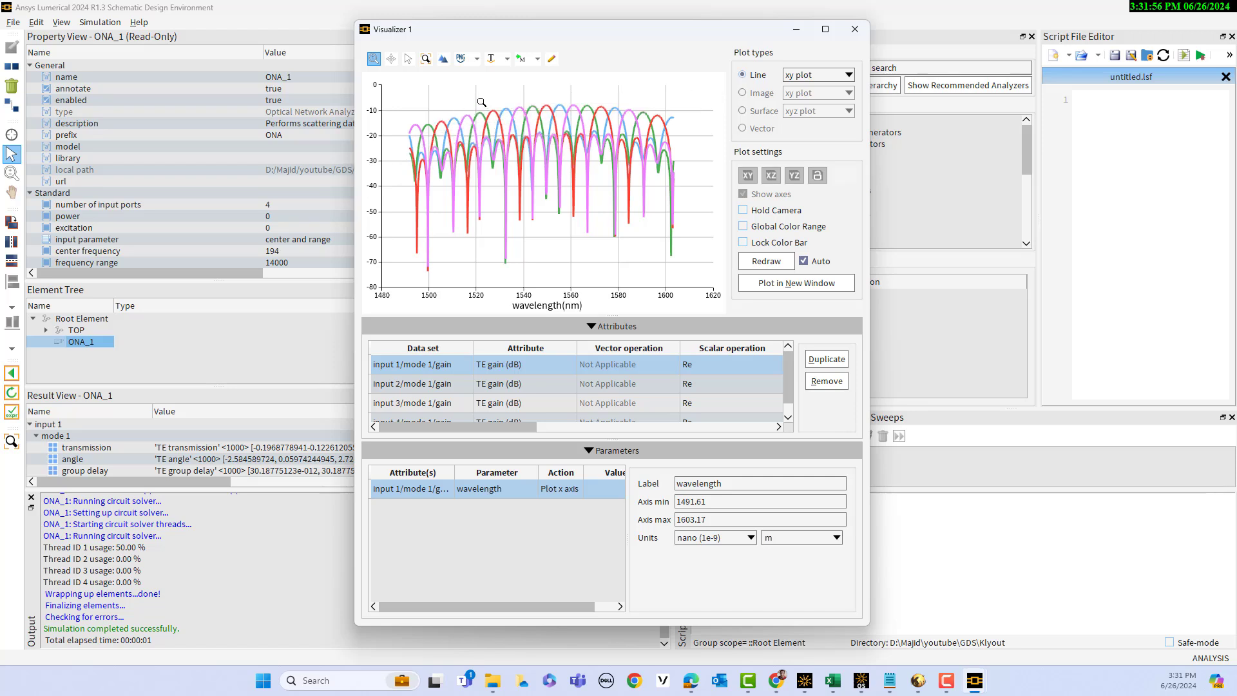
Remove the input 4 and input 3 mode 1 gain data sets from the wavelength plot
left_click_drag(482, 98, 544, 277)
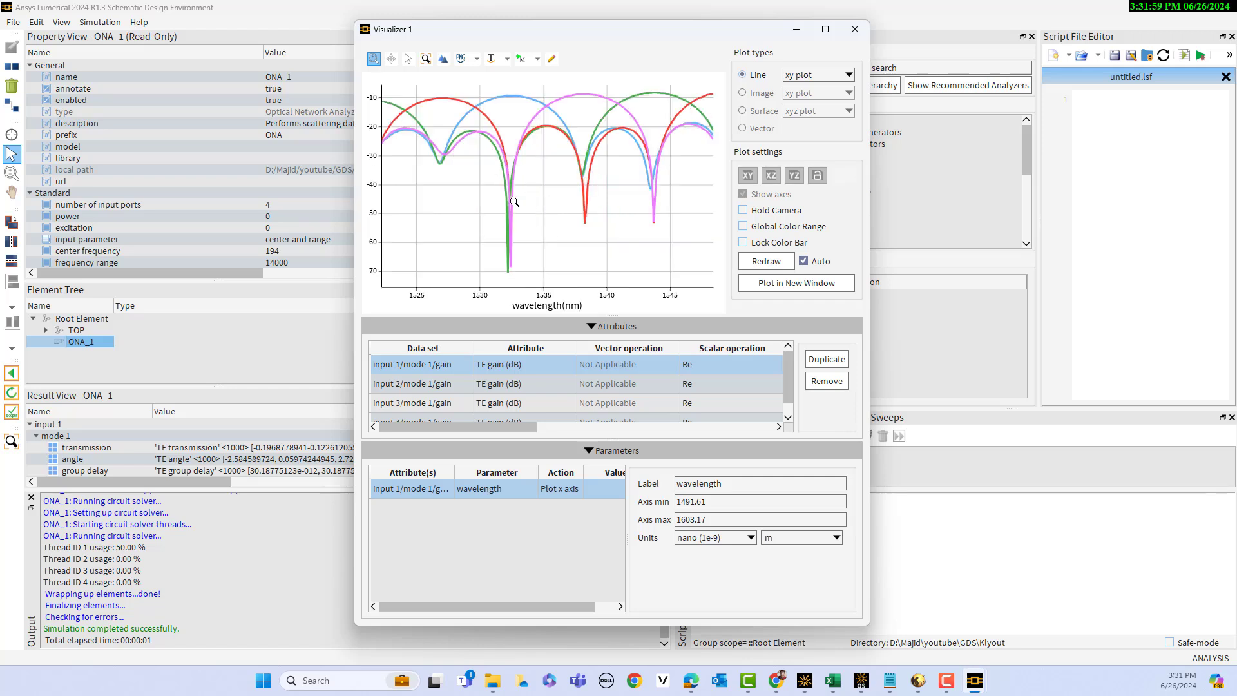
left_click(425, 60)
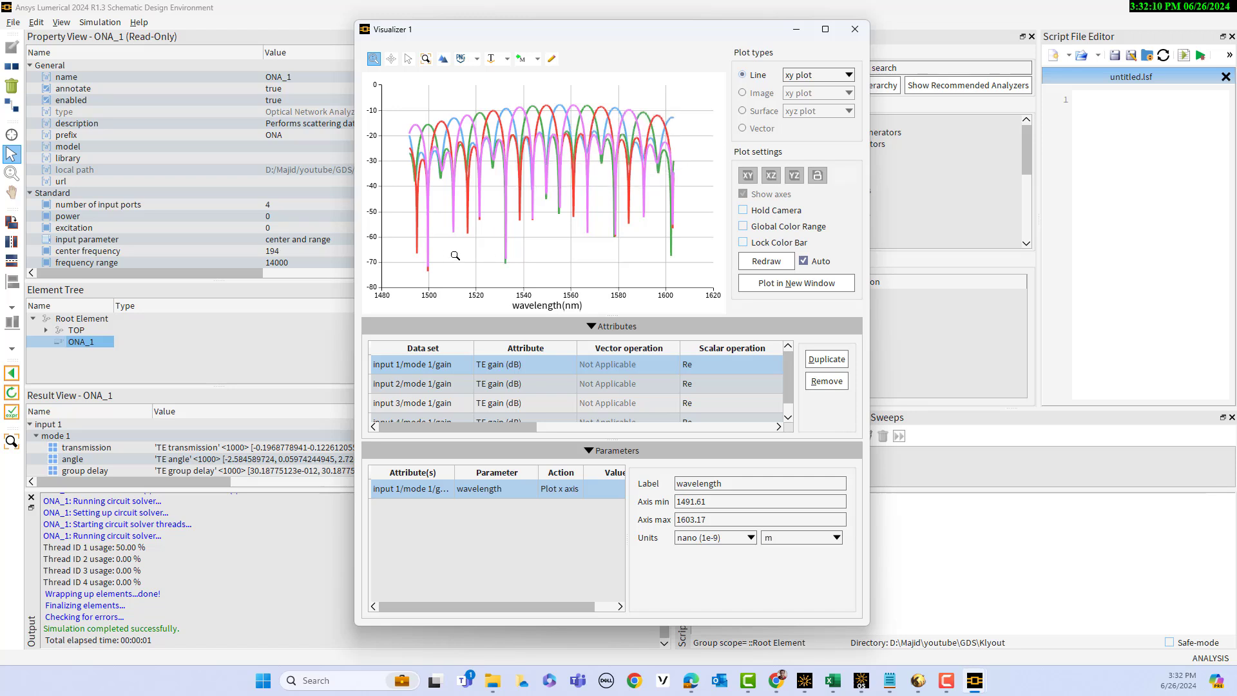
scroll(462, 406, "down", 1)
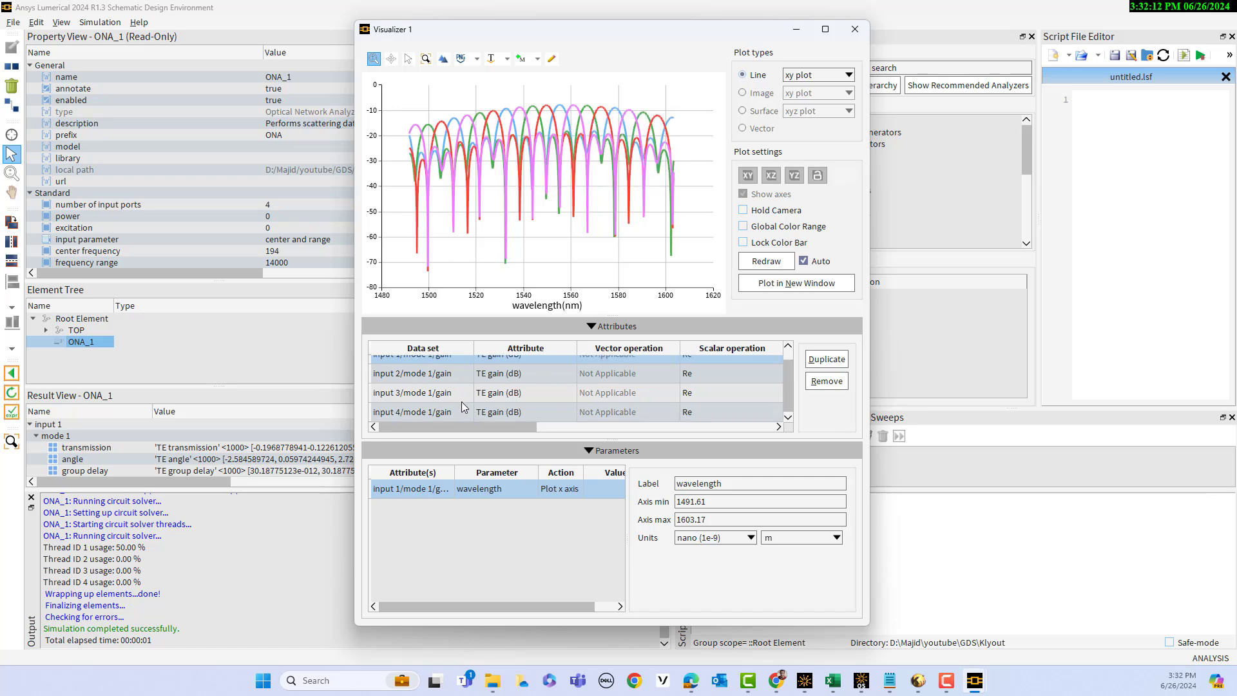
left_click(420, 416)
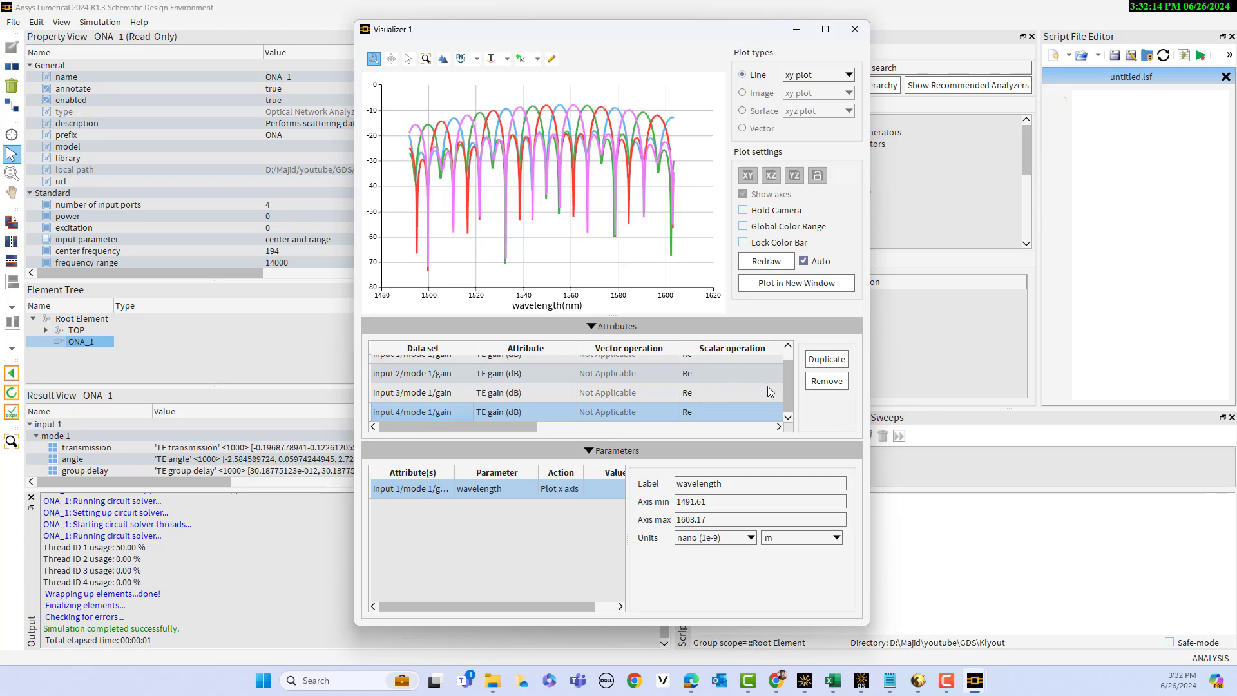
left_click(824, 381)
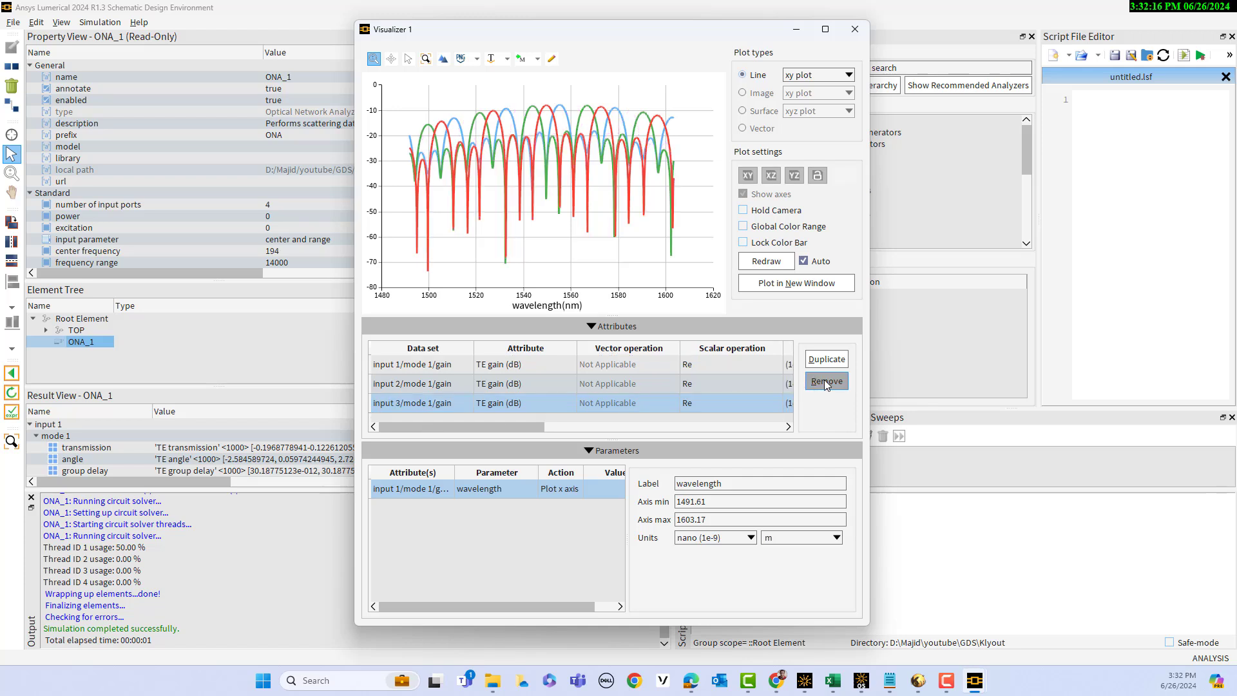
left_click(826, 382)
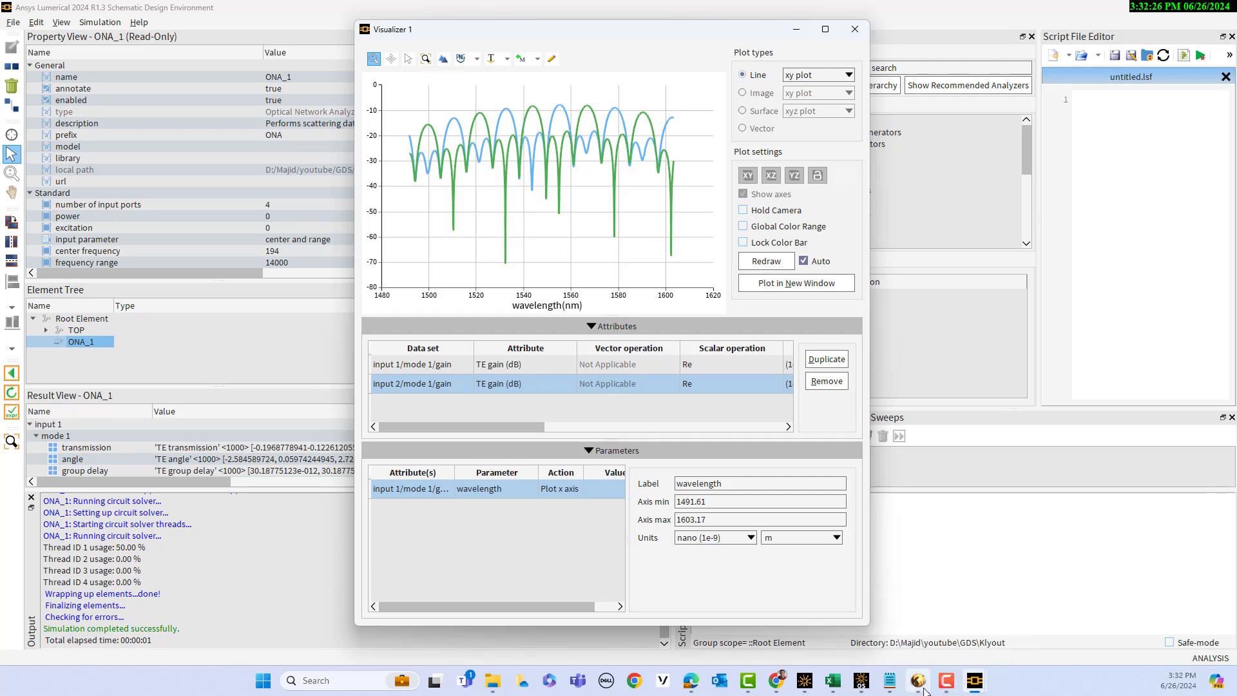
Switch to KLayout and use Partial editing to raise the delay bump between the INTC_IO_1/INTC_IO_2 branch couplers by about 16.9 µm
mouse_move(920, 681)
left_click(923, 639)
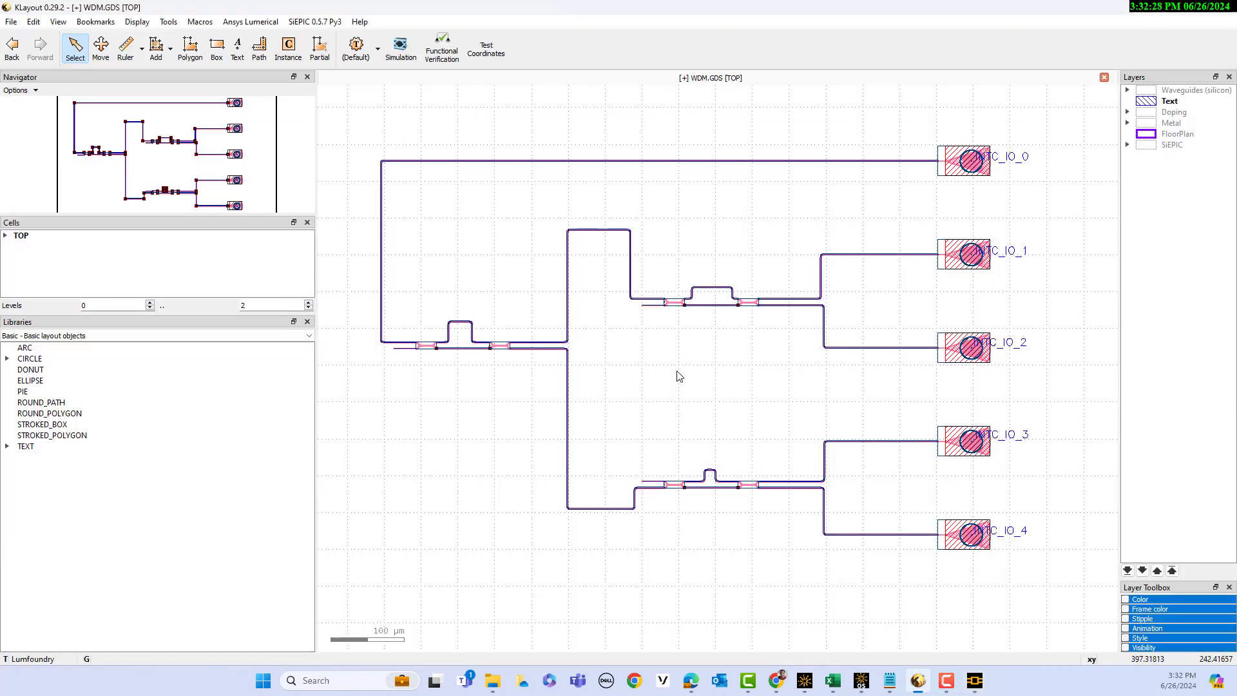
left_click(721, 288)
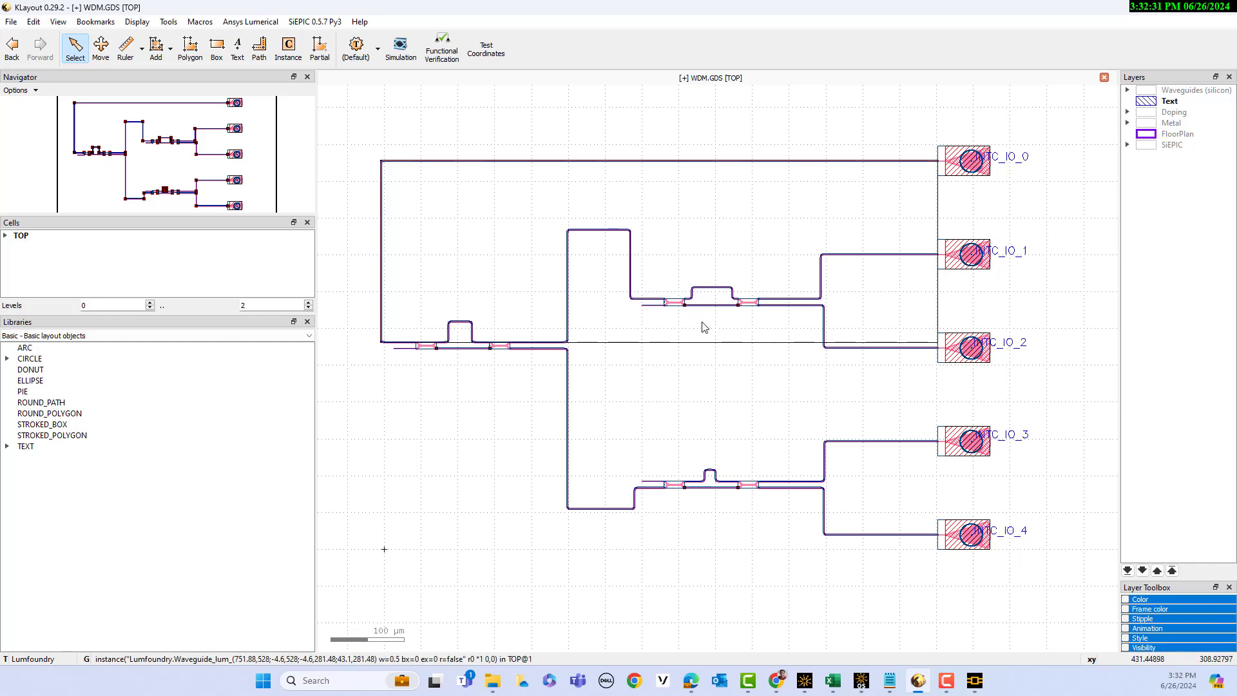
left_click_drag(102, 150, 185, 131)
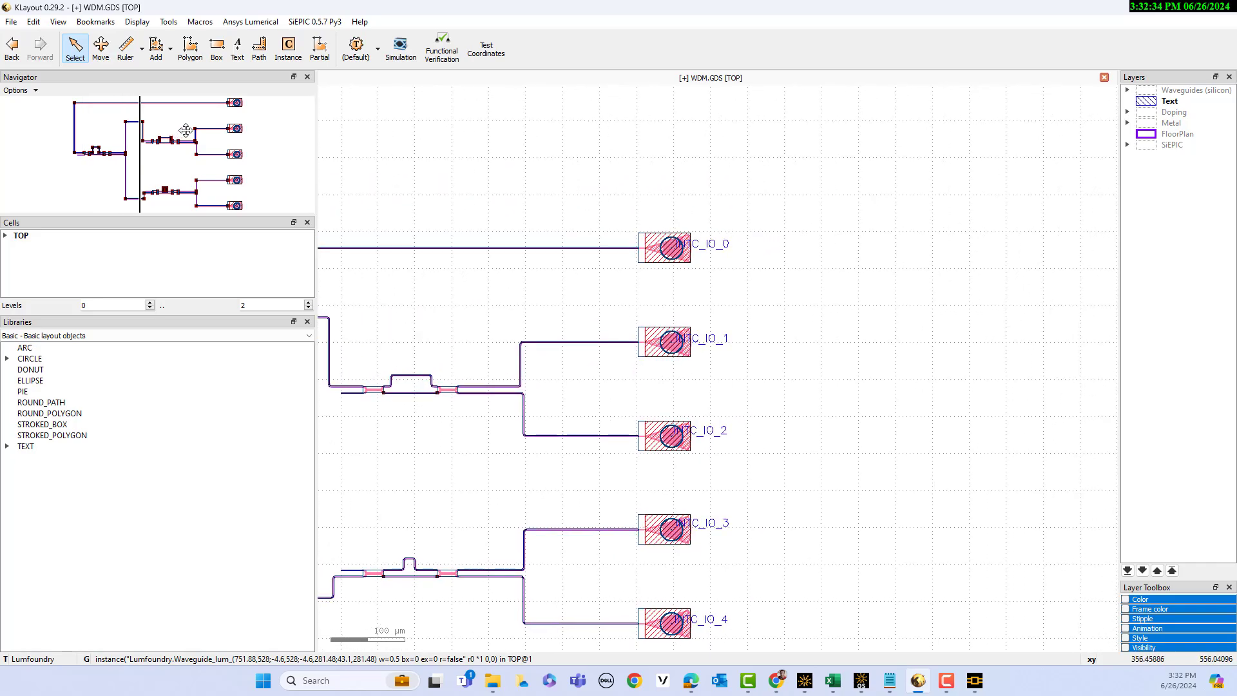
scroll(414, 384, "up", 3)
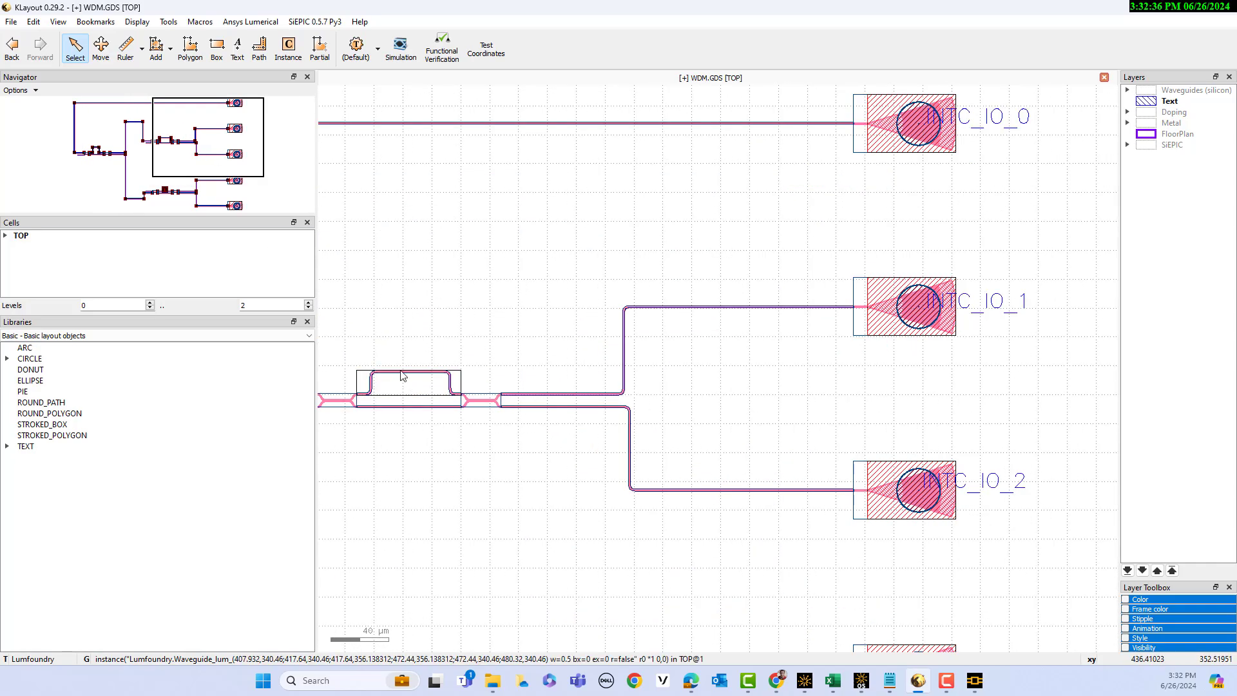
left_click_drag(174, 147, 160, 151)
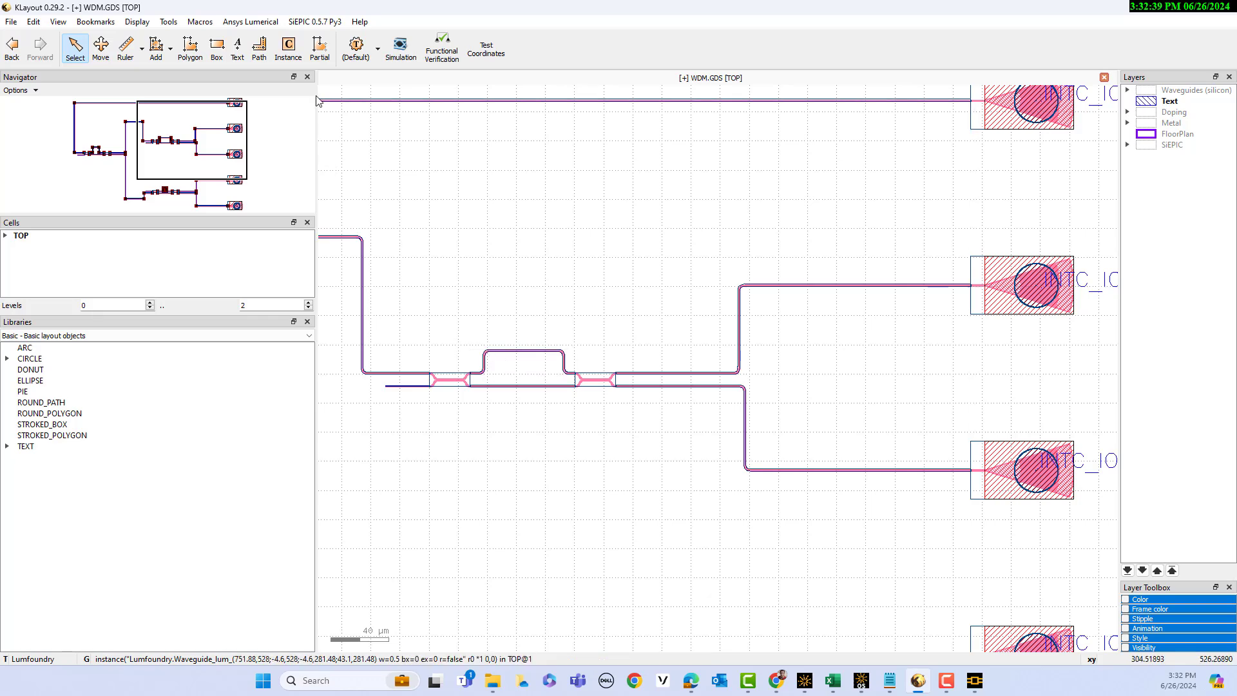
left_click(320, 50)
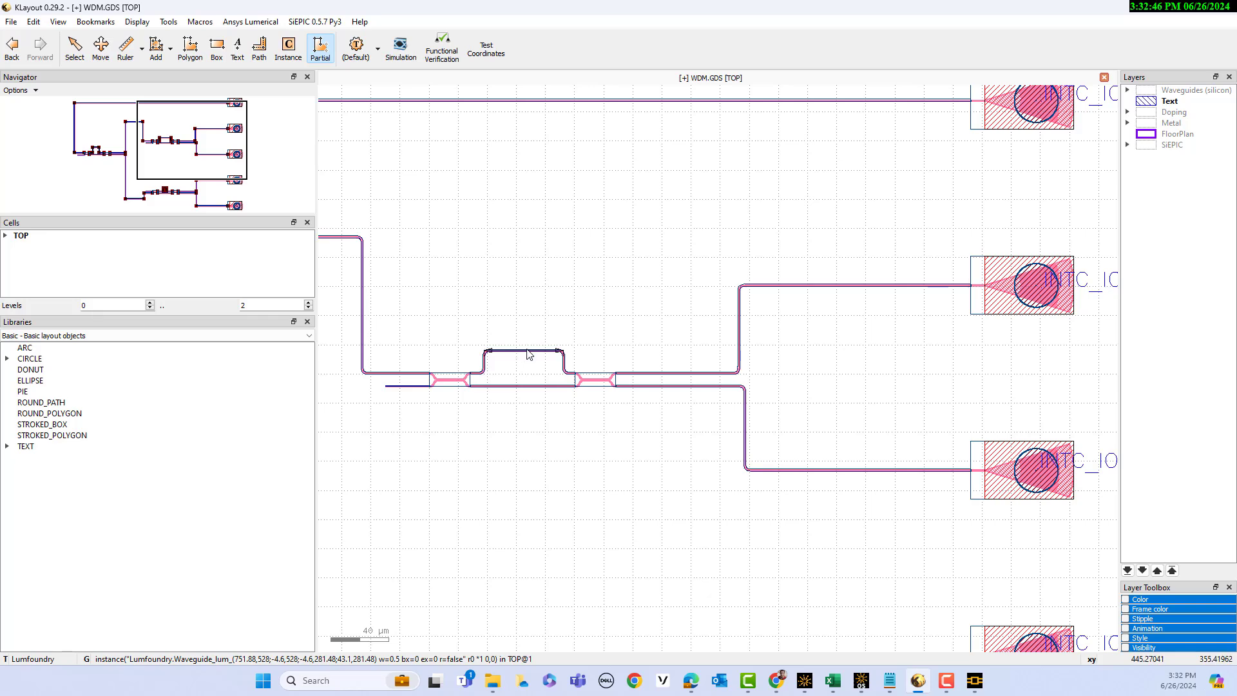
left_click_drag(527, 353, 531, 325)
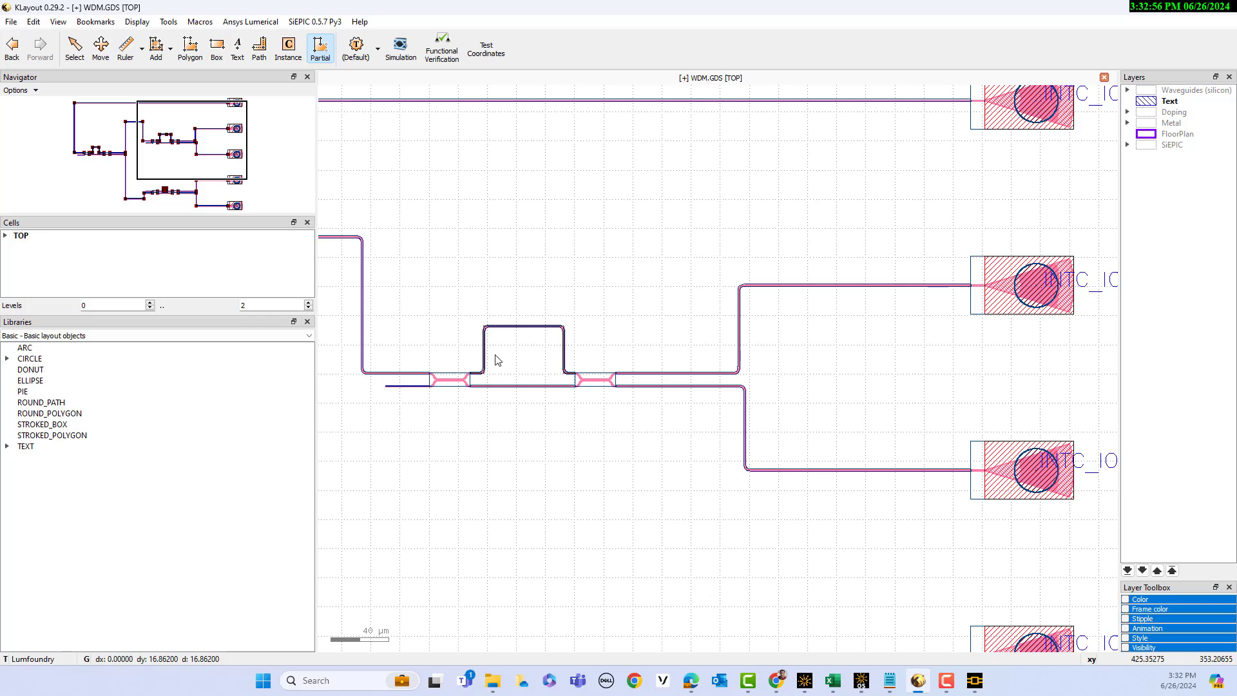
Export the modified circuit to INTERCONNECT again, accepting the testbench setup to rerun the simulation
scroll(545, 384, "down", 2)
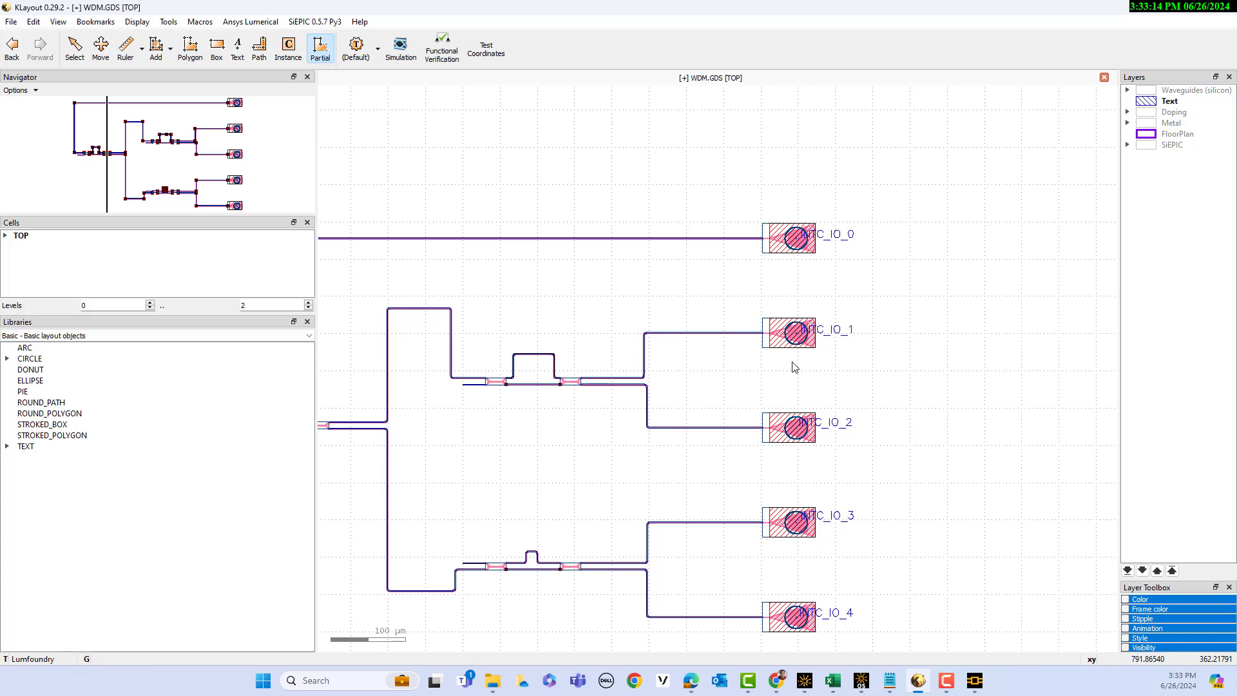
left_click(254, 23)
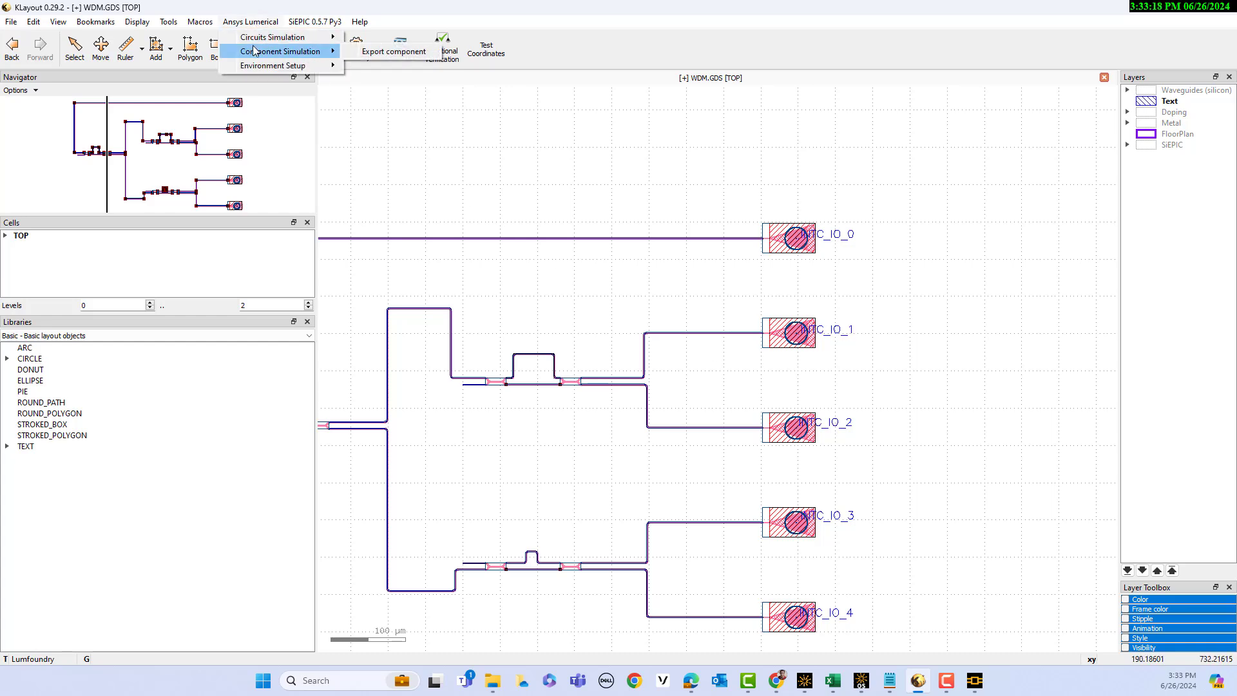
mouse_move(260, 44)
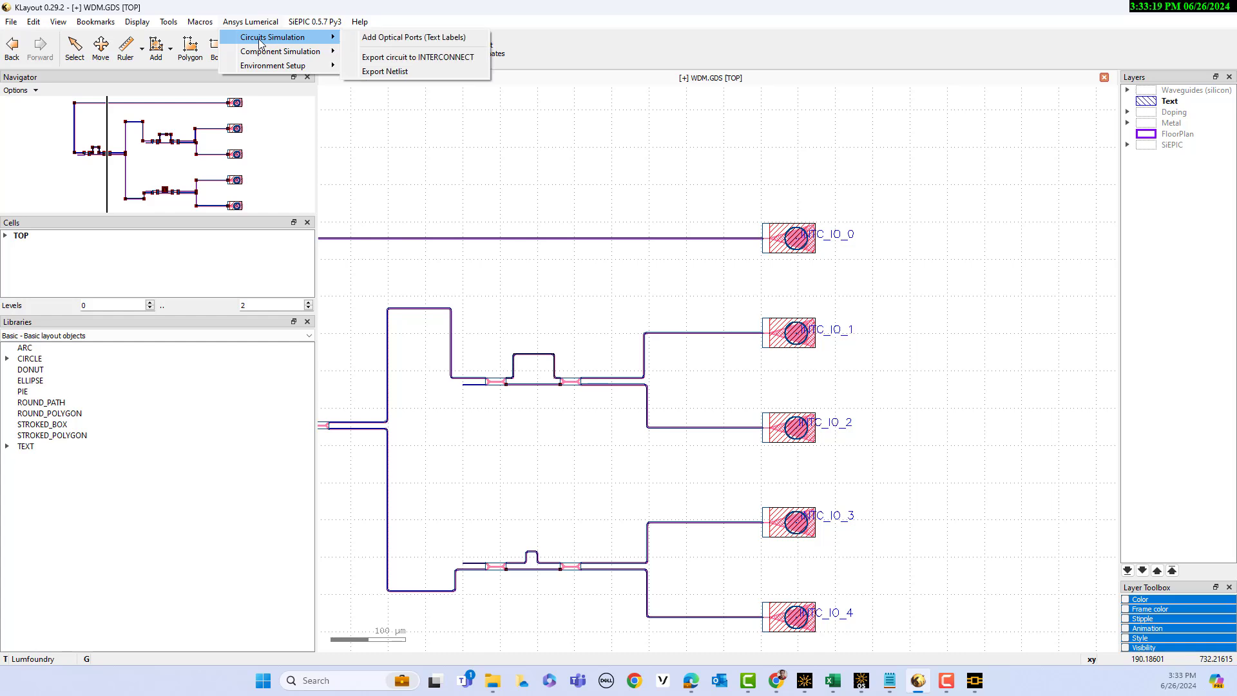
left_click(380, 58)
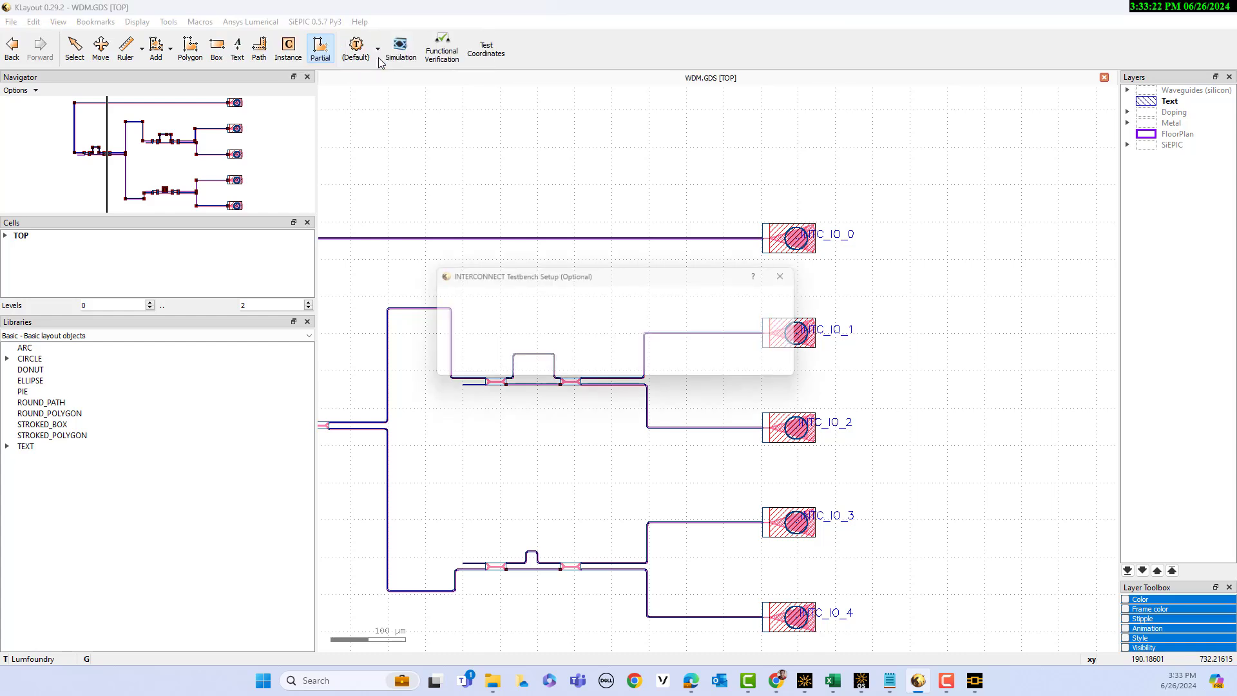
left_click(570, 359)
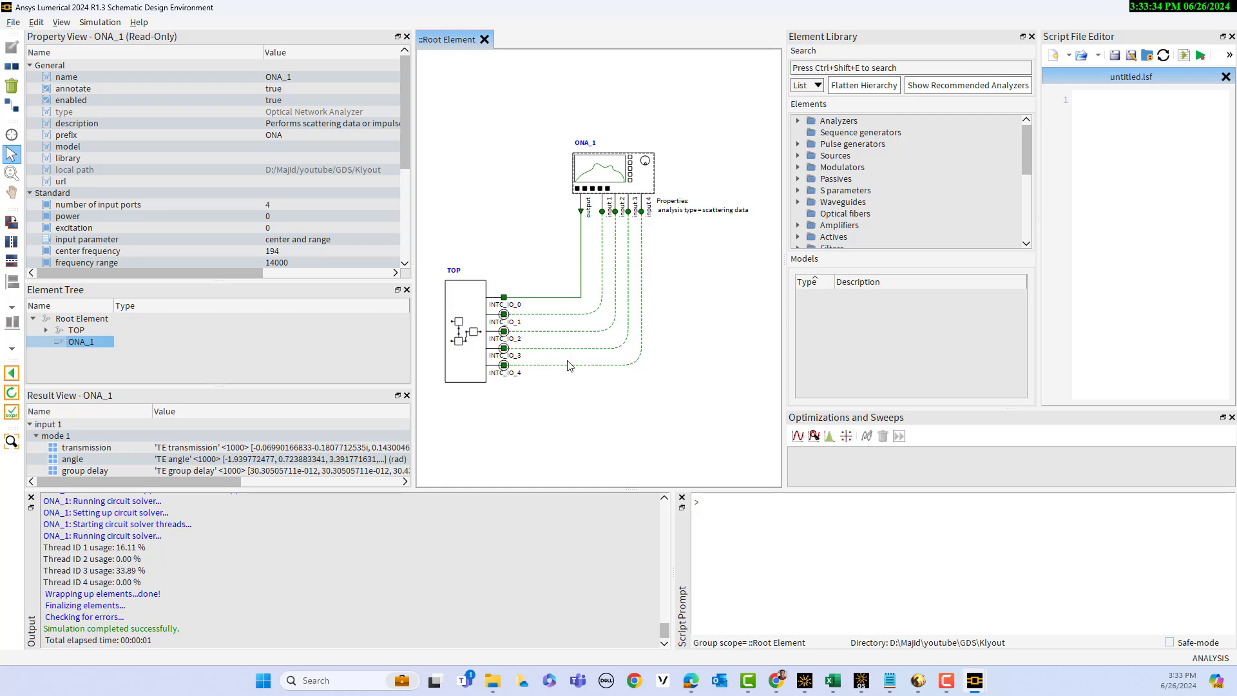
Keep only the input 1 and input 2 gain curves in the new simulation's plot, and move the Visualizer window off the schematic
scroll(477, 401, "down", 1)
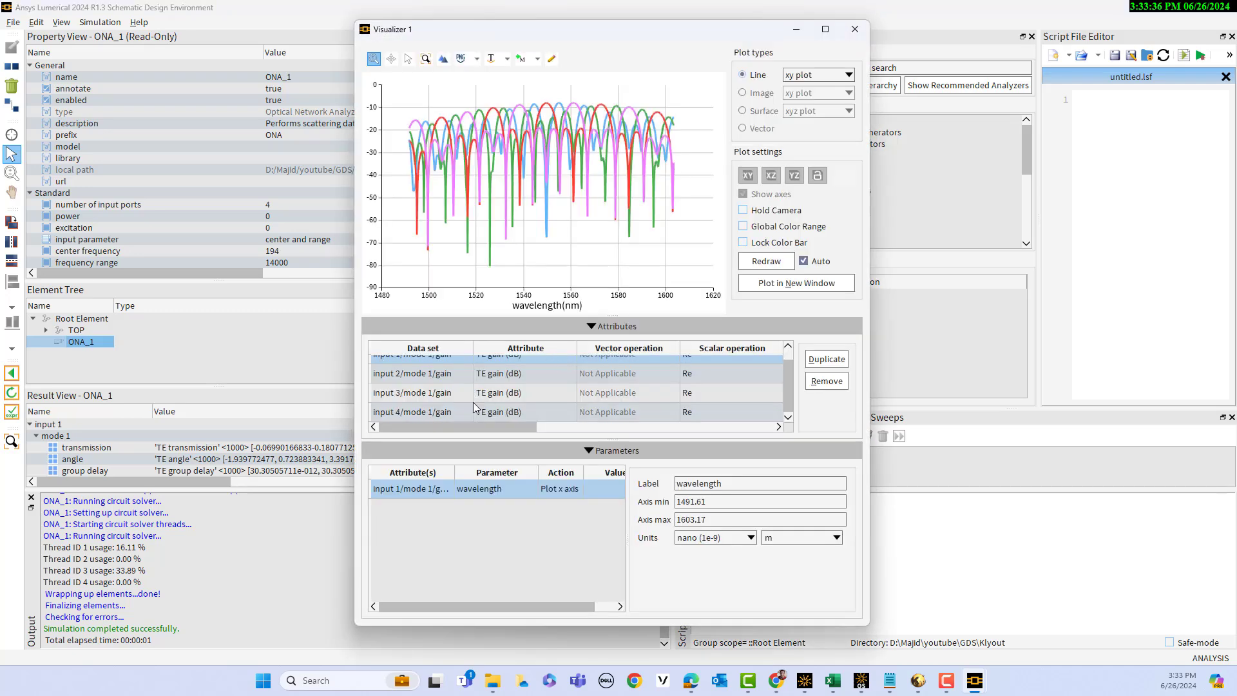
left_click(425, 416)
left_click(825, 381)
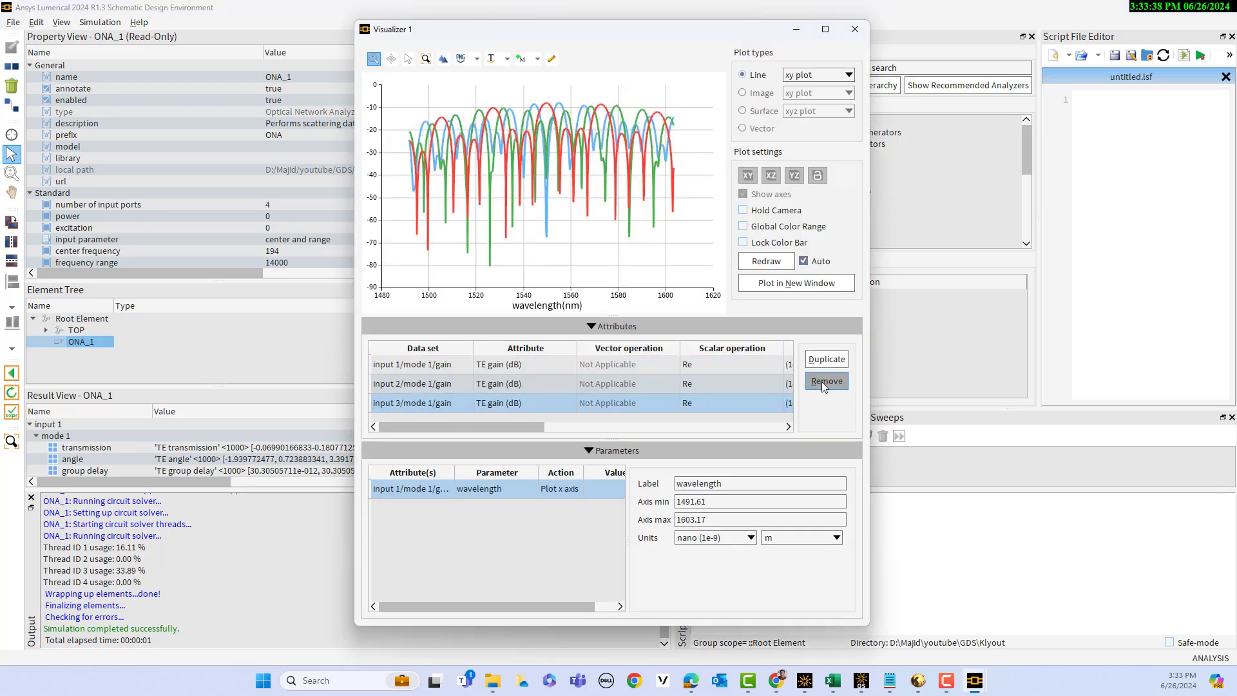
left_click(824, 383)
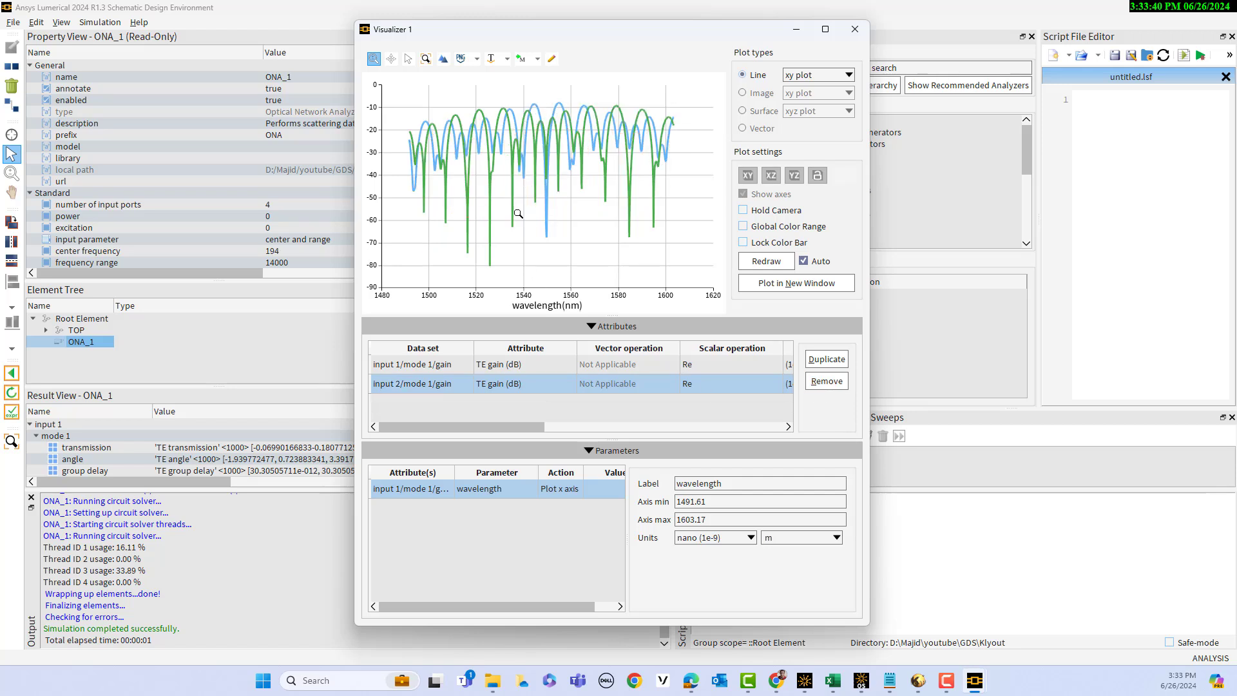
left_click_drag(597, 37, 887, 39)
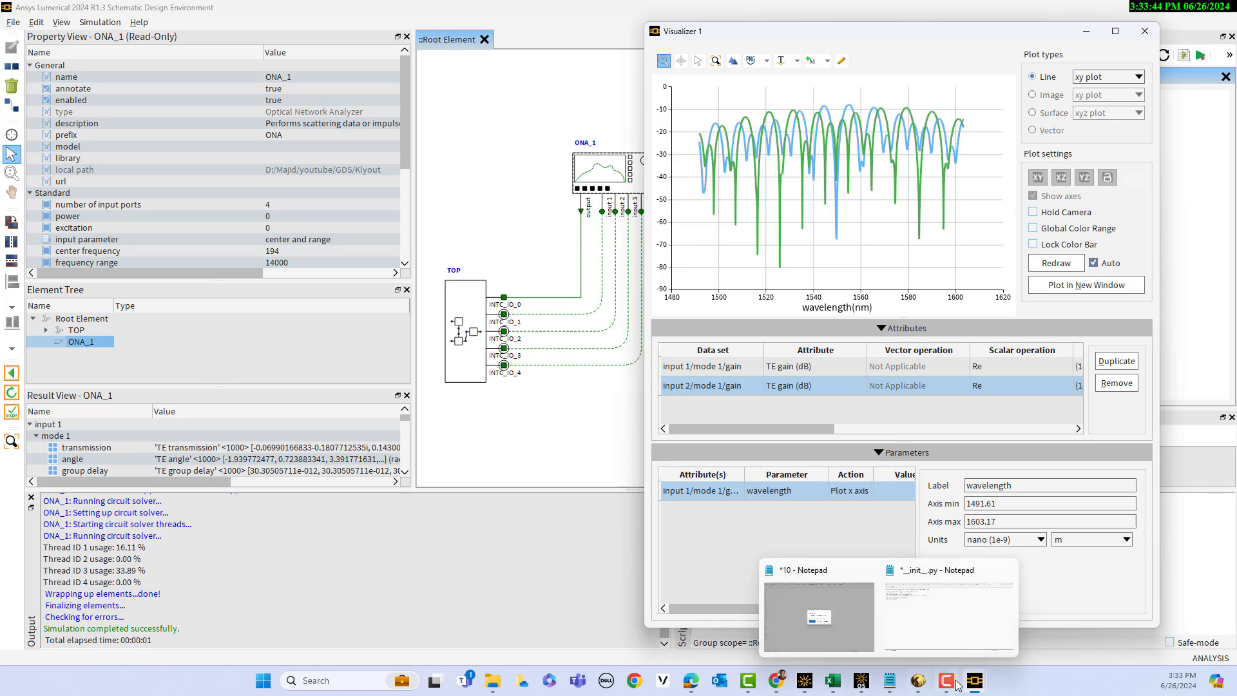
Bring up the earlier simulation's Visualizer and place it beside the new one to compare the input 1 and input 2 gain spectra
mouse_move(975, 680)
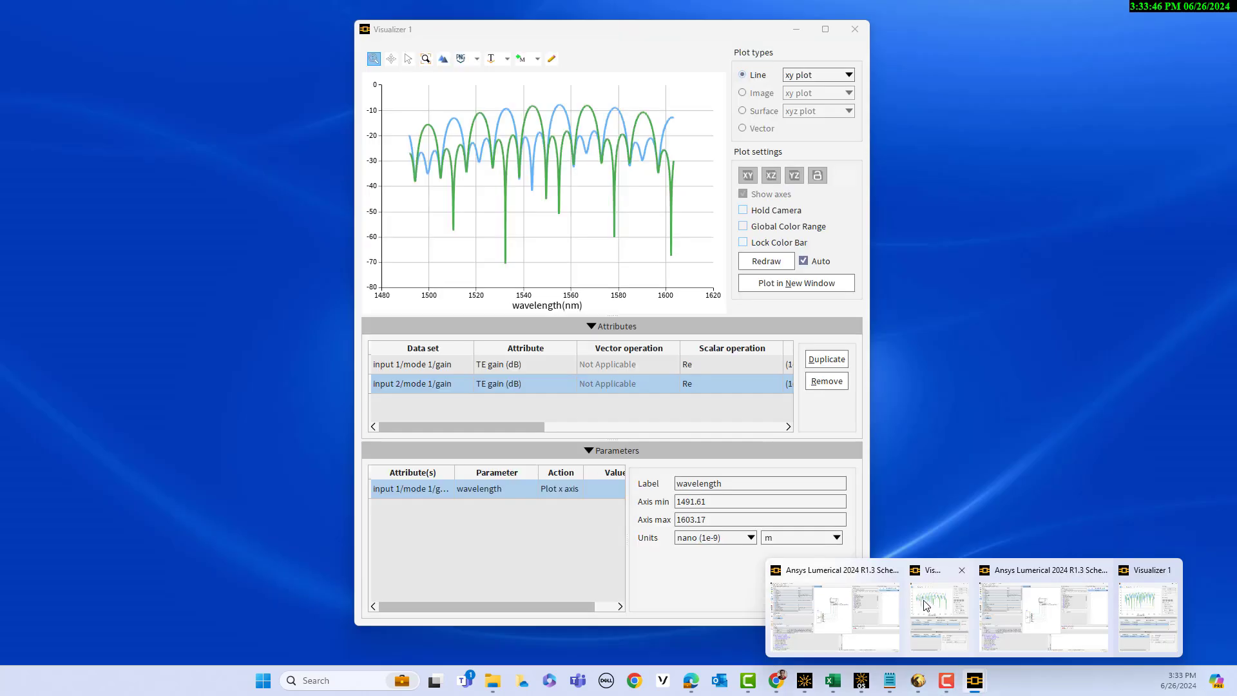
left_click(932, 612)
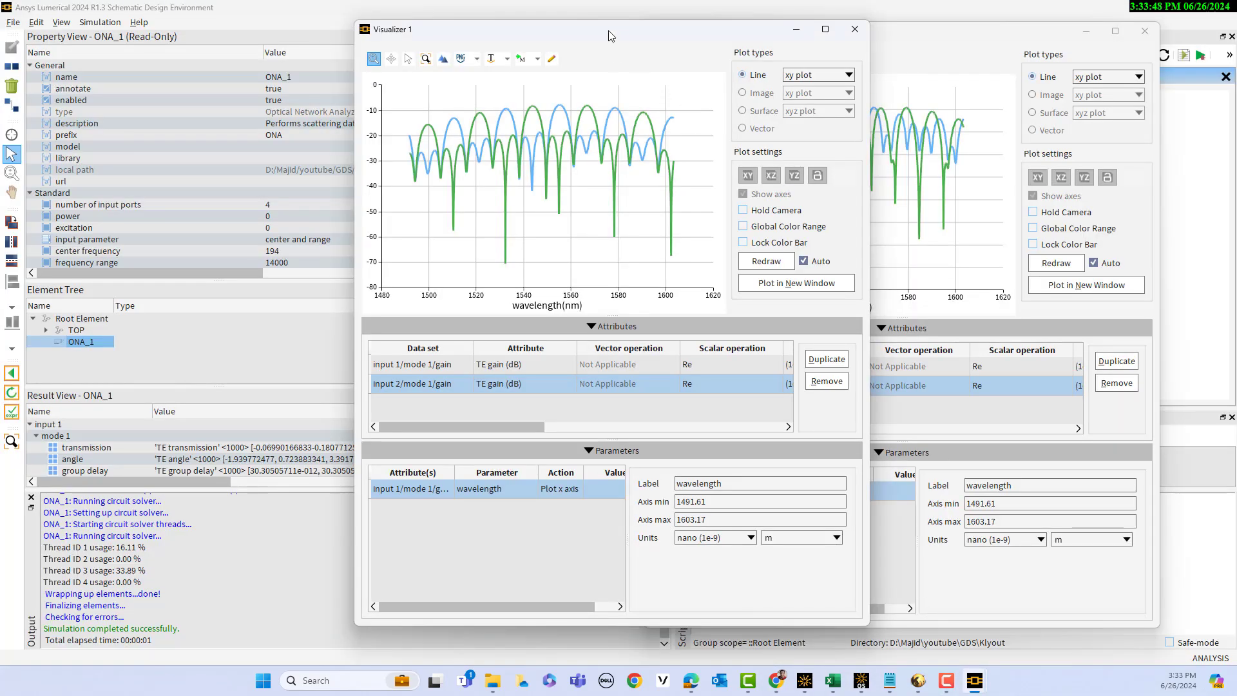
left_click_drag(611, 35, 384, 42)
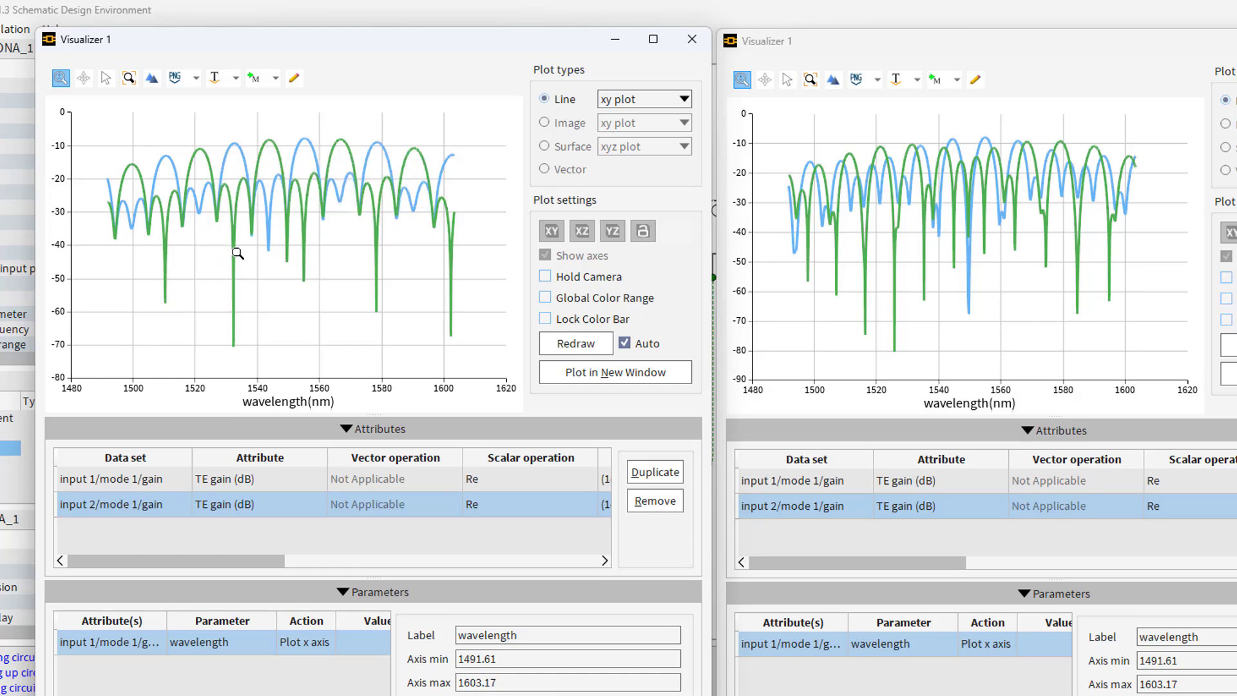
mouse_move(269, 240)
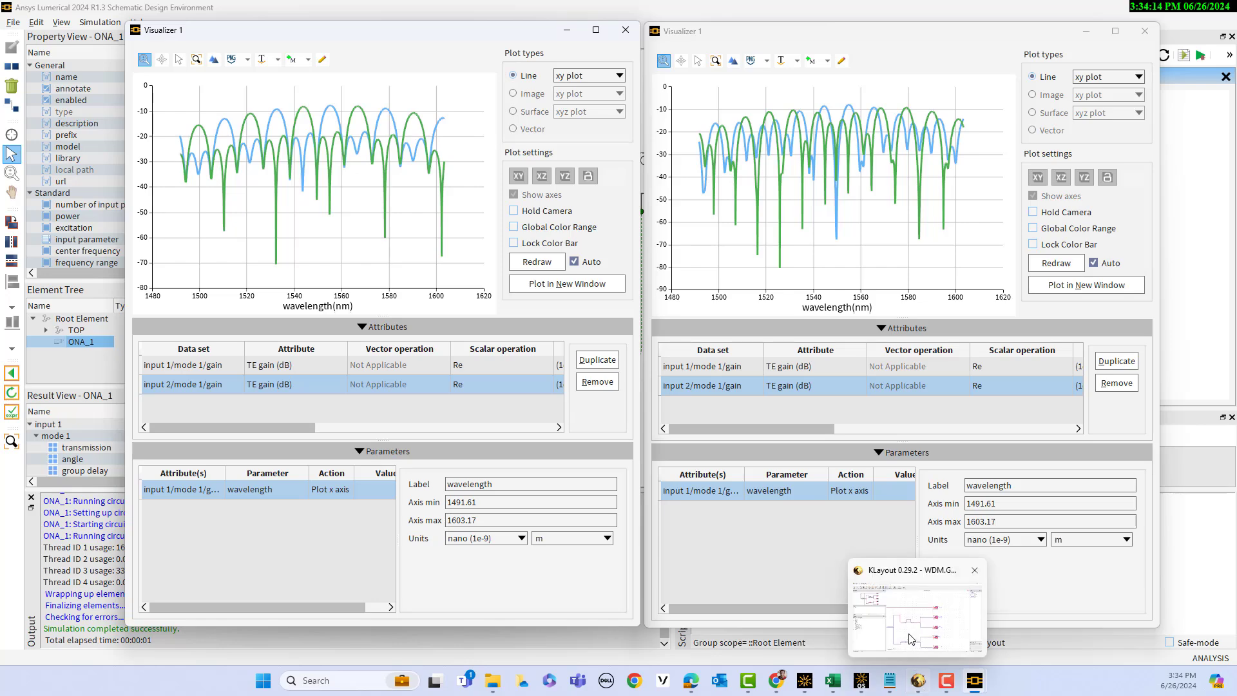
Switch to KLayout and examine the WDM layout, including the delay bumps, couplers and the INTC_IO_1 and INTC_IO_2 output branches
left_click(860, 615)
scroll(586, 350, "down", 4)
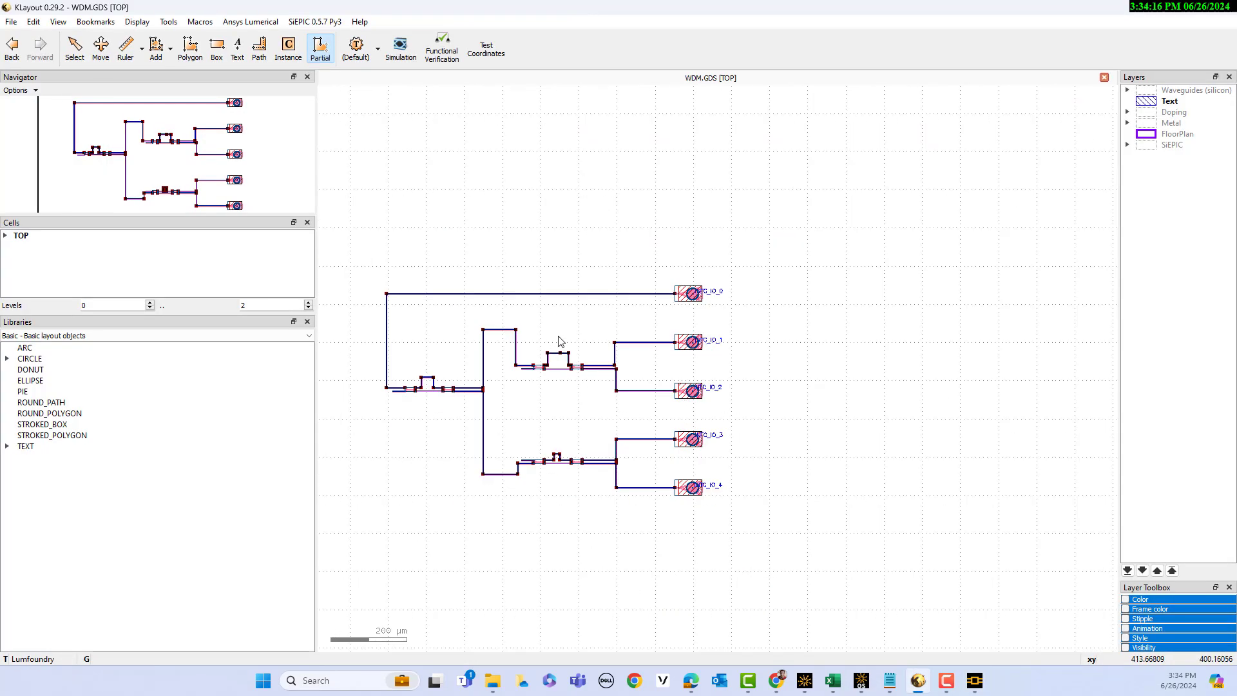
scroll(161, 163, "up", 4)
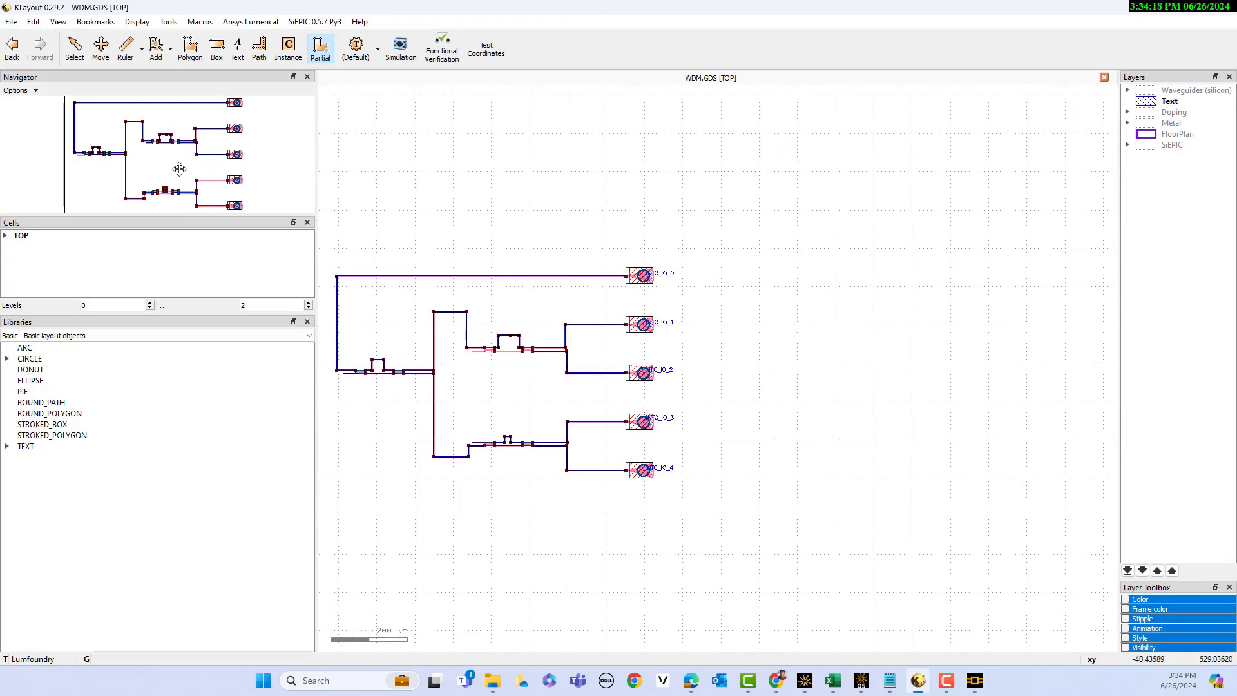
left_click_drag(179, 169, 144, 166)
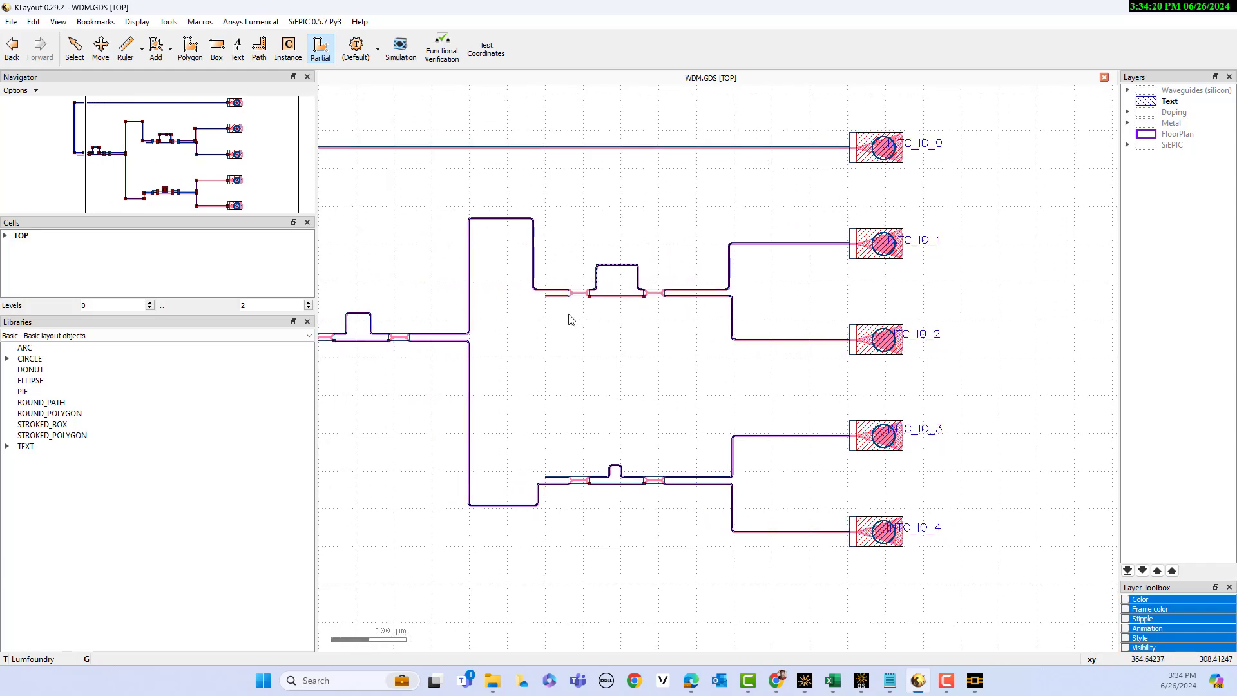
scroll(887, 260, "up", 4)
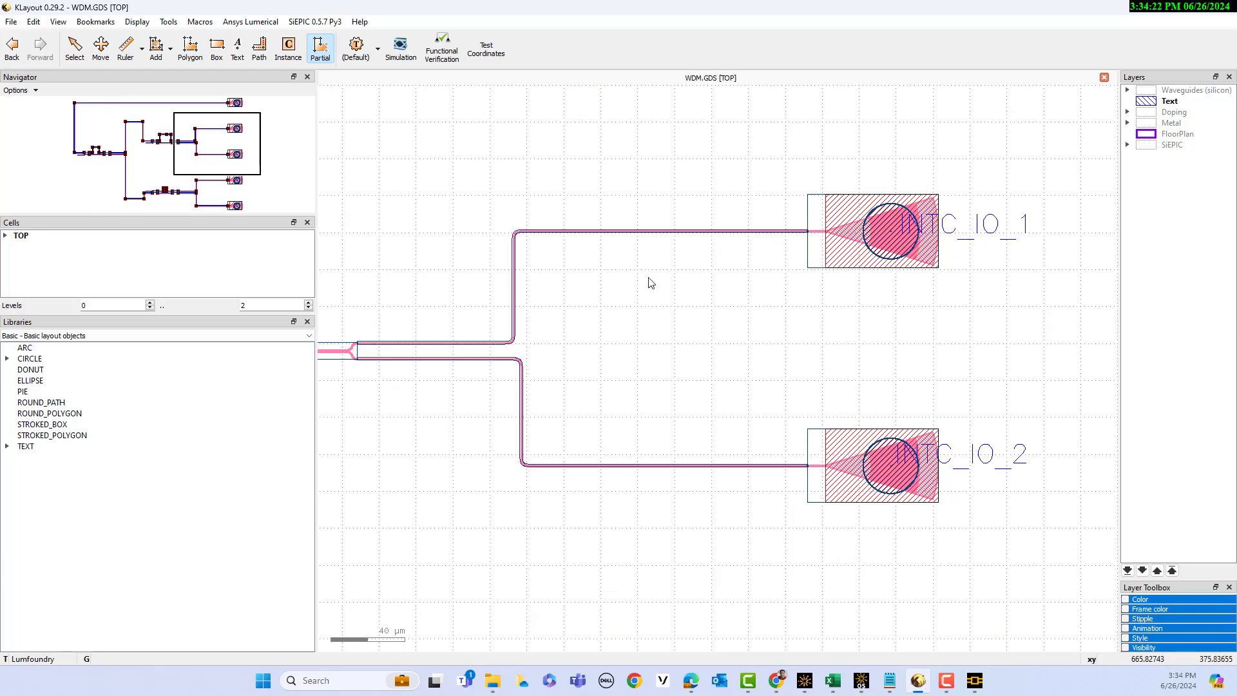
scroll(648, 286, "down", 8)
scroll(445, 324, "up", 4)
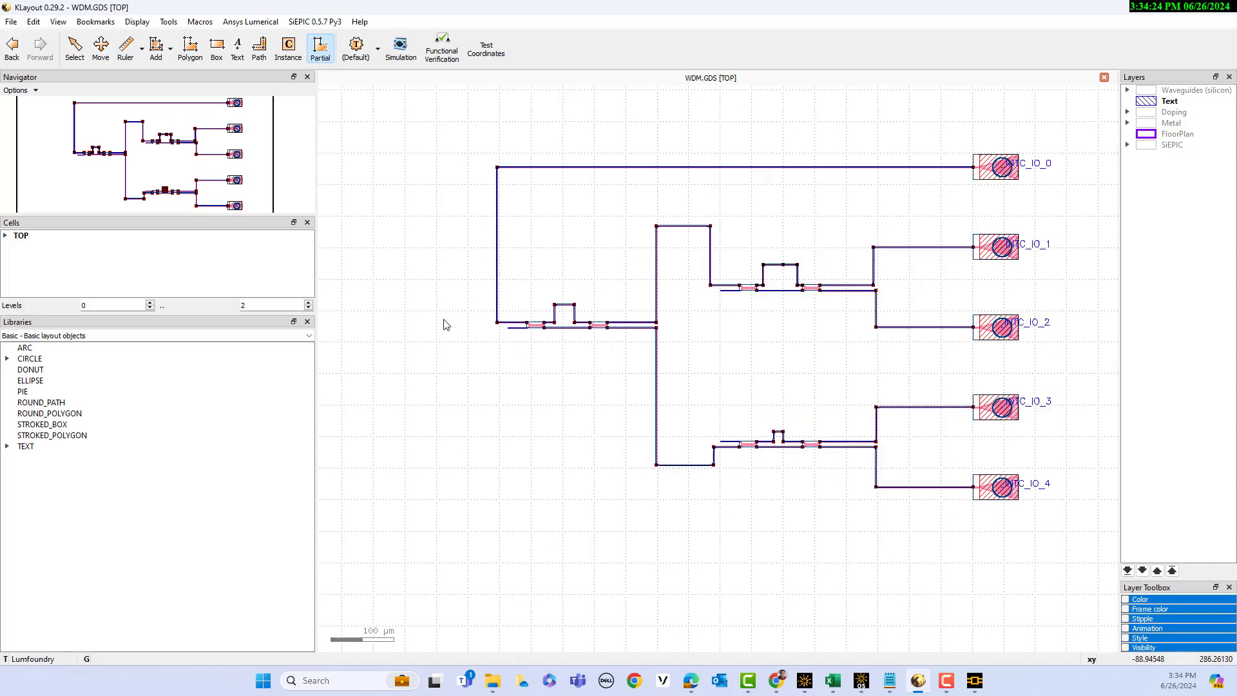
scroll(552, 331, "up", 4)
scroll(550, 359, "down", 5)
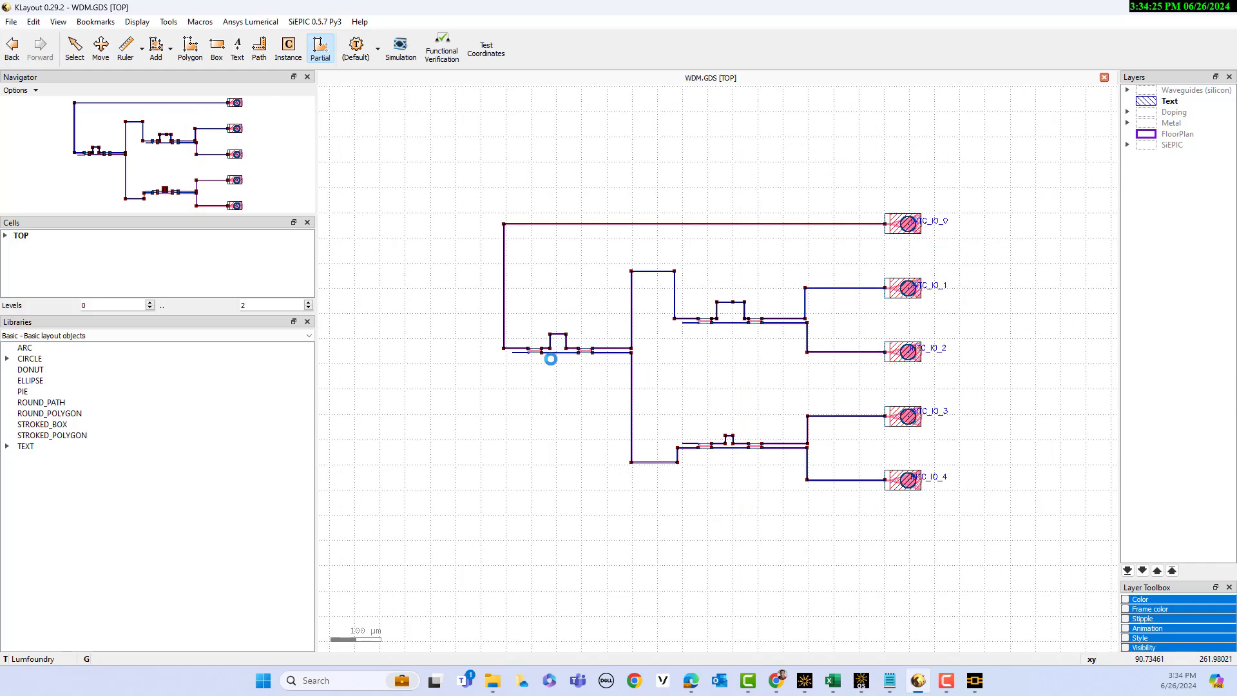